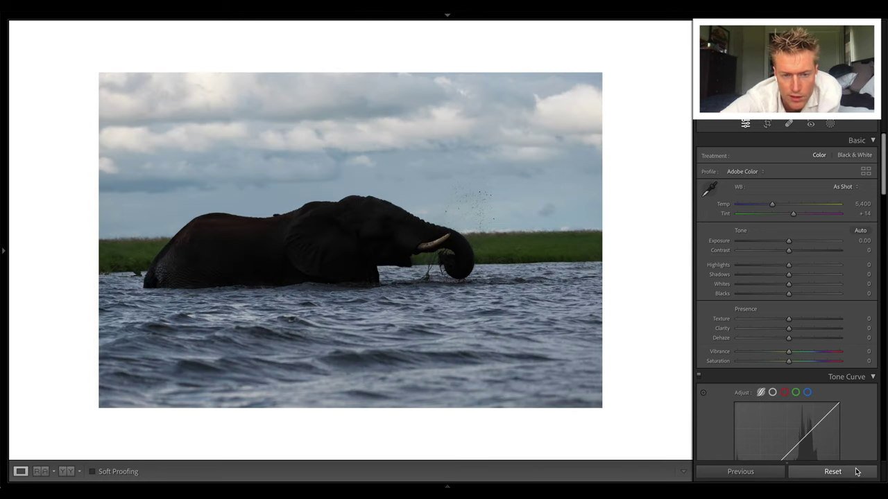
Step: Undo the settings reset to bring back Exposure +0.30, Shadows +83 and the other Basic edits
key("ctrl+z")
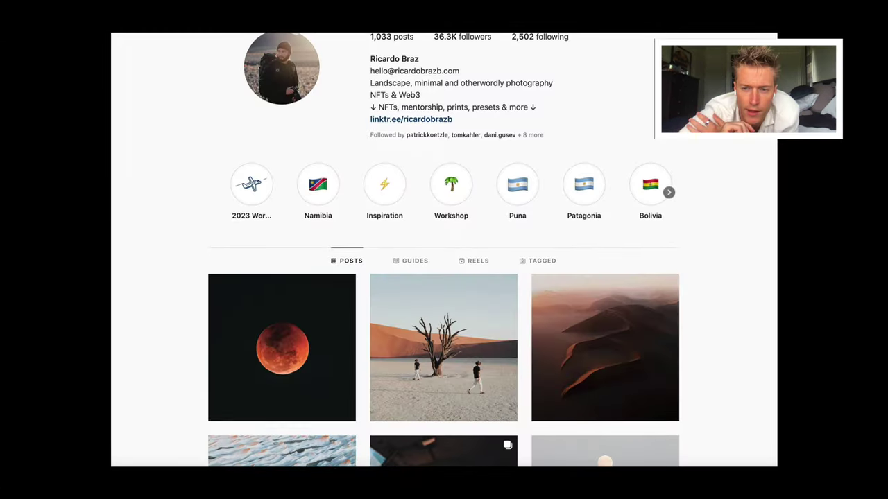
Step: Scroll through the photographer's Instagram posts grid looking for reference images
scroll(444, 249, "down", 4)
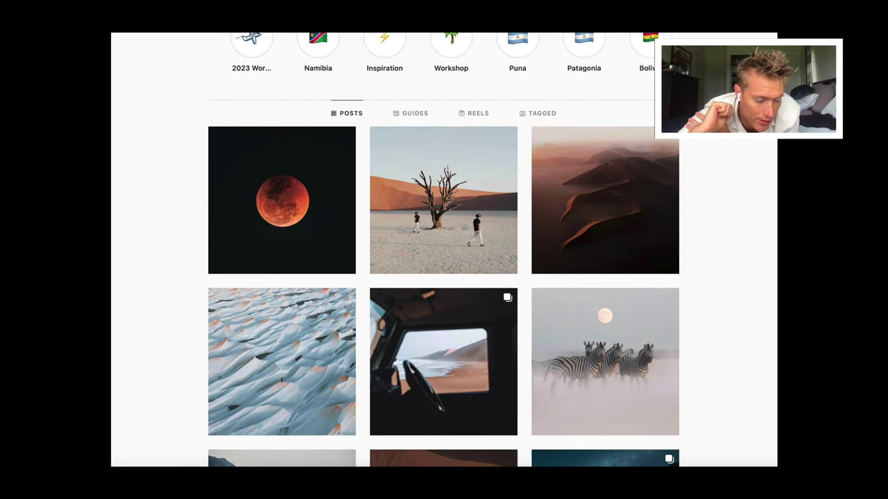
scroll(444, 360, "down", 3)
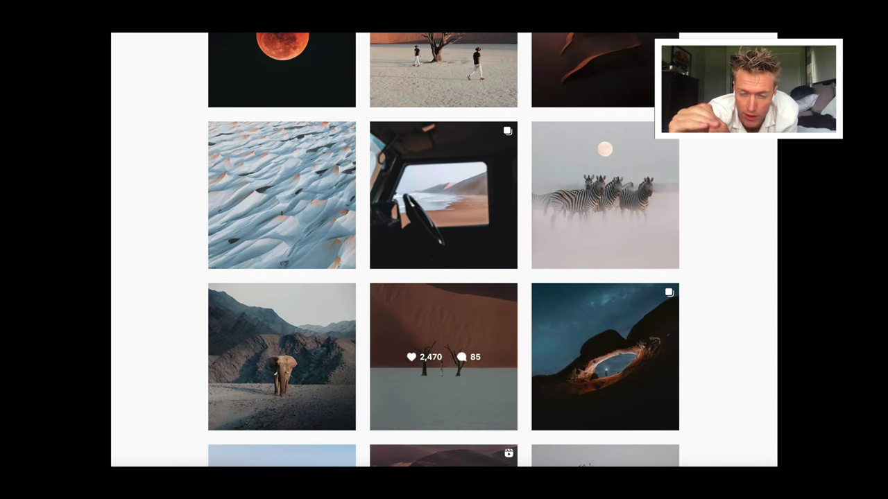
scroll(444, 277, "down", 2)
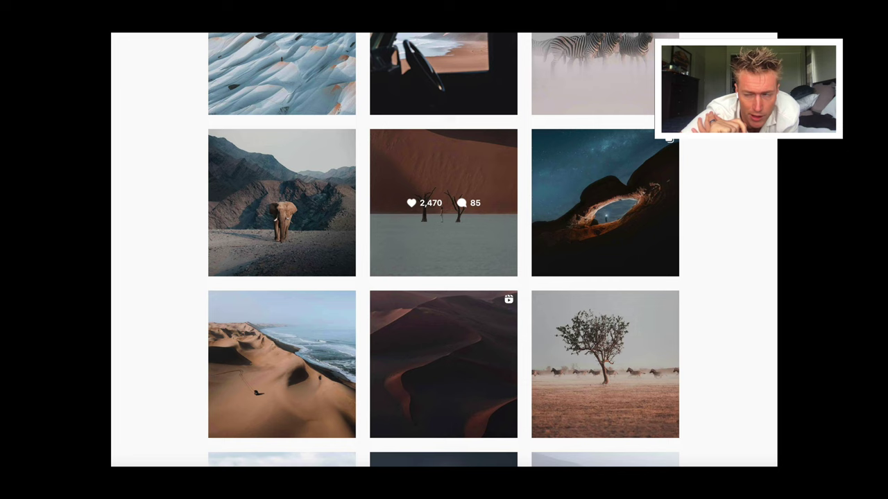
scroll(444, 249, "down", 3)
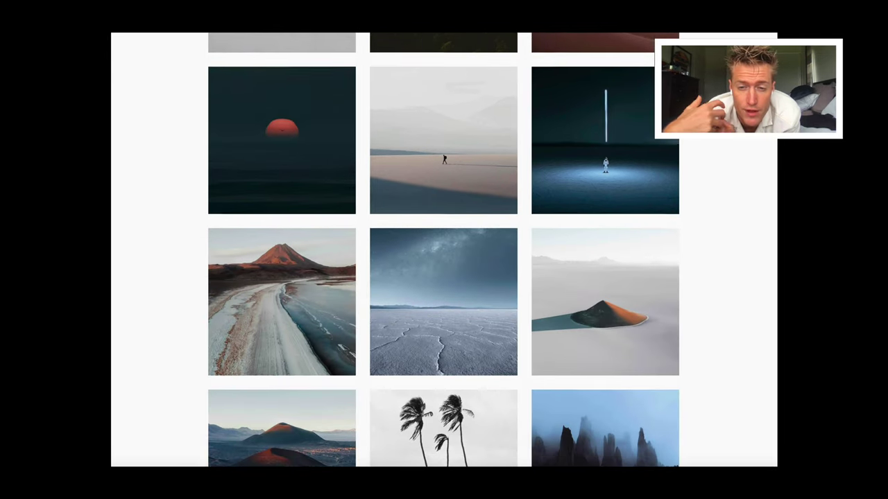
scroll(444, 250, "down", 5)
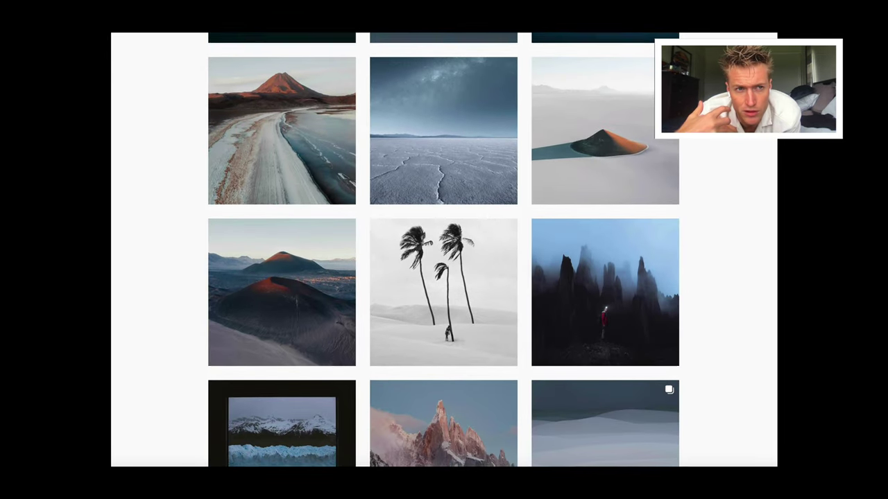
scroll(444, 250, "down", 8)
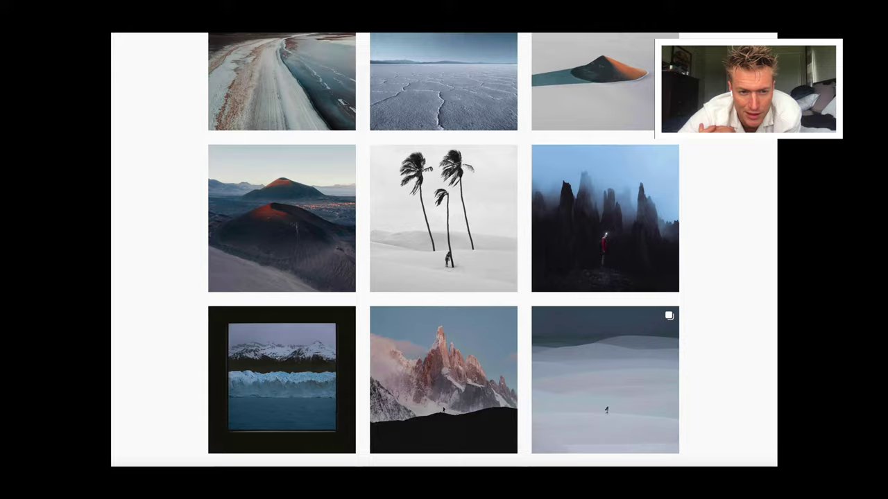
scroll(444, 249, "down", 7)
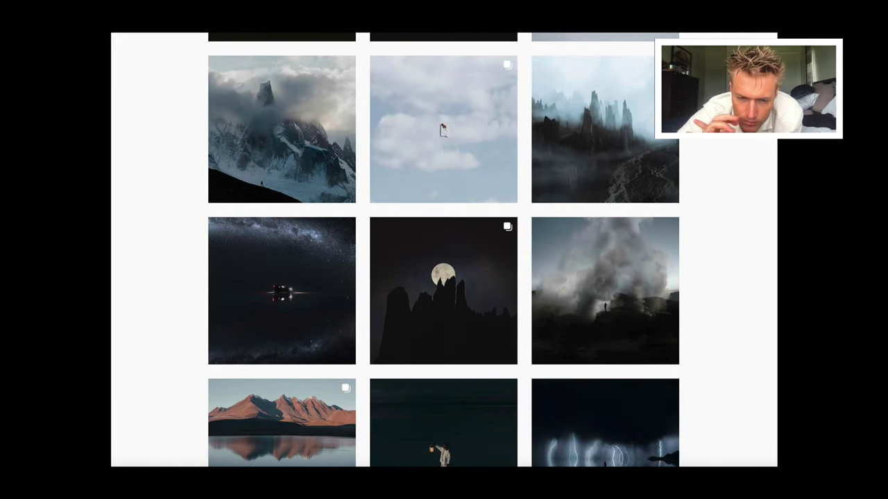
scroll(444, 250, "down", 7)
scroll(444, 250, "up", 15)
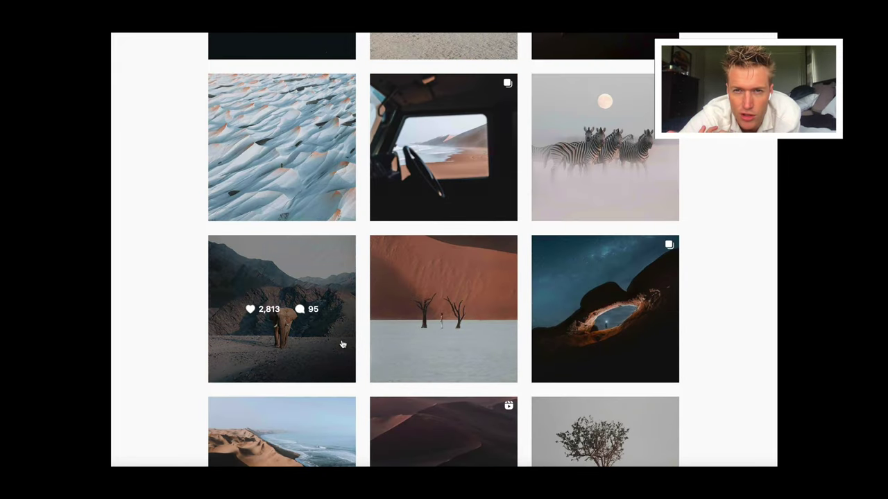
Step: Briefly view the elephant-in-the-mountains post, then open another post from the grid
left_click(339, 340)
key("Escape")
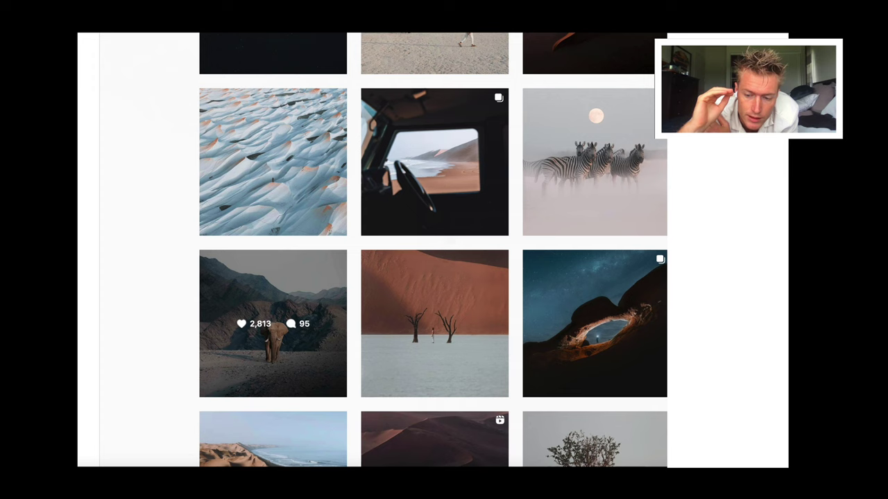
scroll(595, 196, "up", 1)
left_click(594, 197)
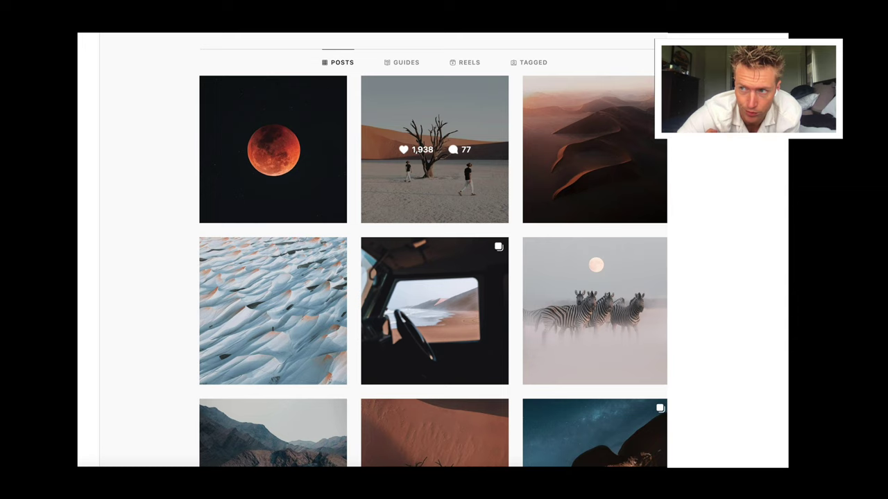
scroll(633, 265, "down", 1)
scroll(633, 264, "down", 5)
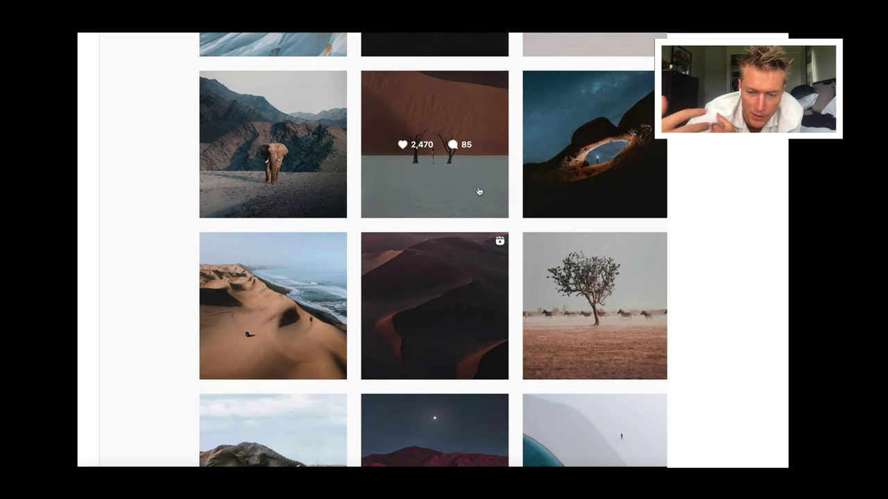
Step: Open the dead-trees post, browse full-size posts including the red-dune shot, then close the viewer
left_click(476, 190)
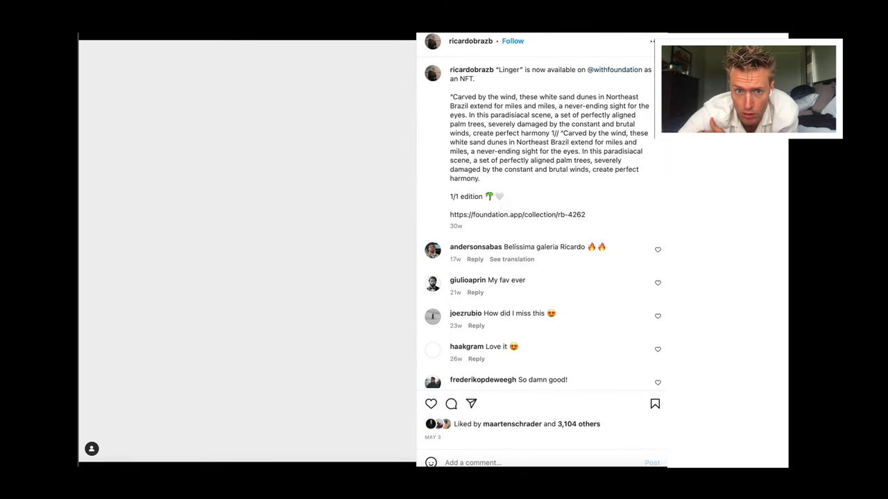
key("Escape")
scroll(664, 266, "down", 5)
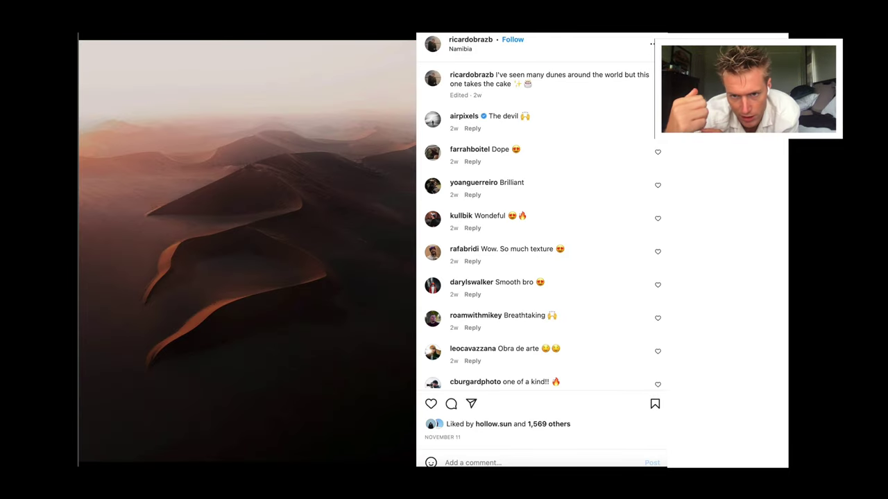
key("Escape")
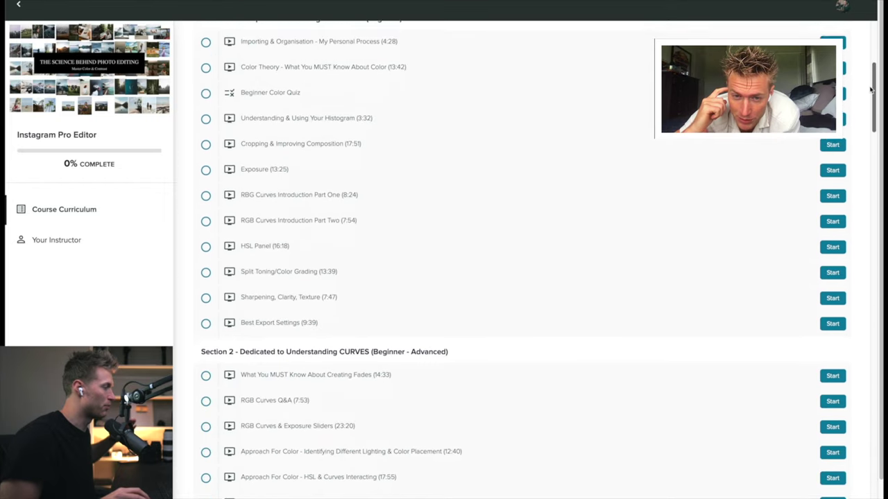
scroll(871, 89, "down", 5)
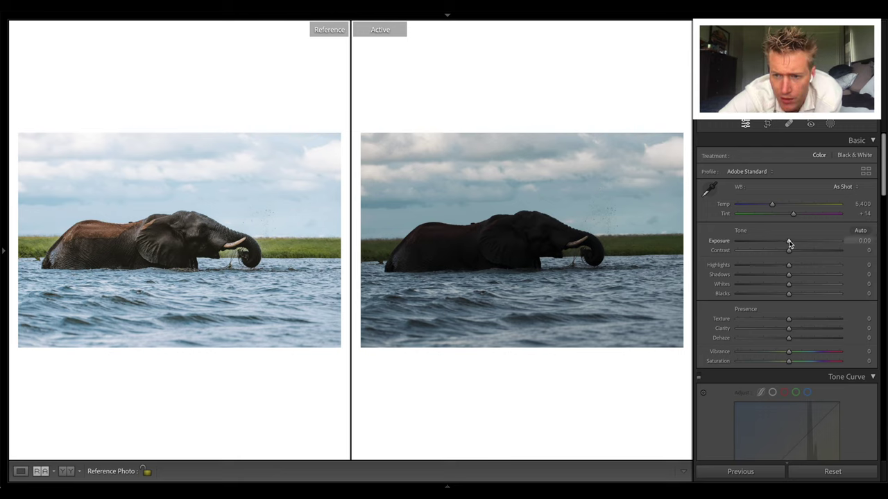
Step: In the Basic panel, raise Exposure to +0.30 and lift Shadows to +83
left_click_drag(790, 244, 792, 244)
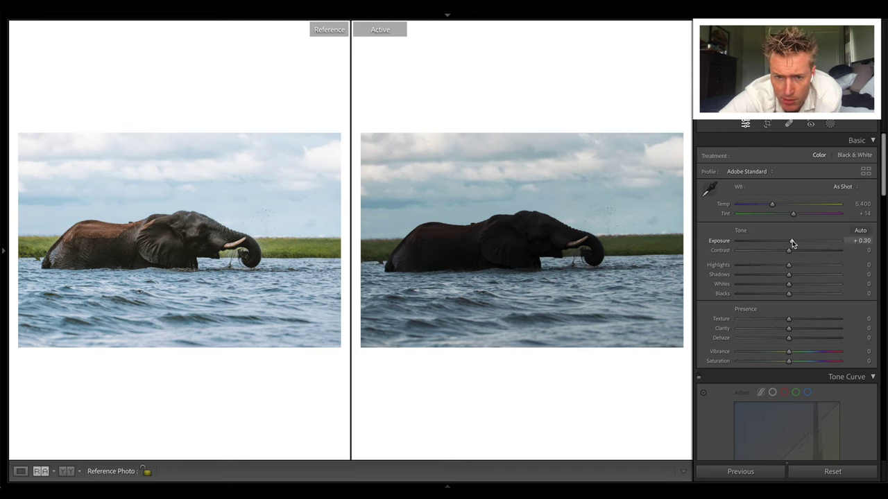
left_click(827, 276)
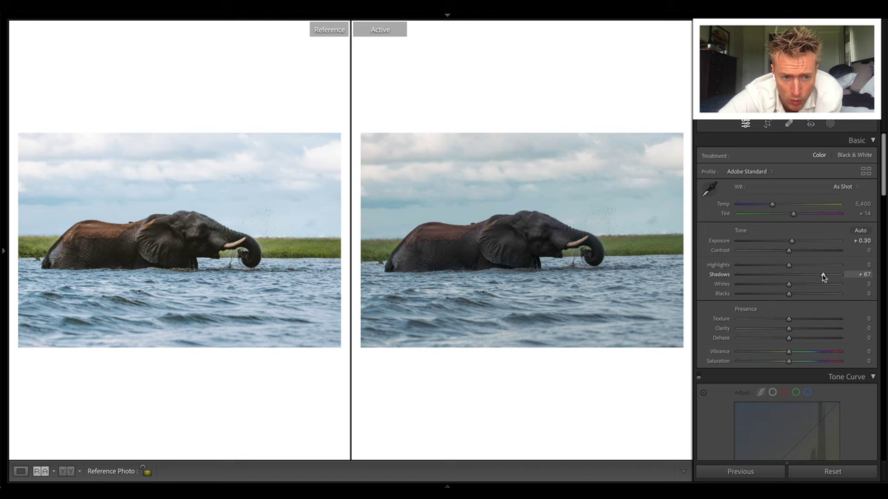
left_click_drag(822, 274, 832, 276)
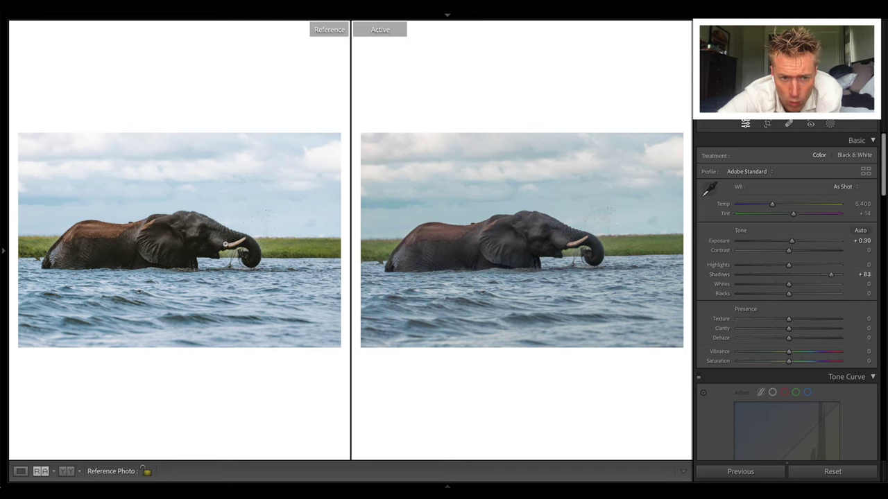
Step: Straighten the elephant photo along the grassy horizon to a 1.32° angle in Crop
left_click(768, 125)
left_click(553, 164)
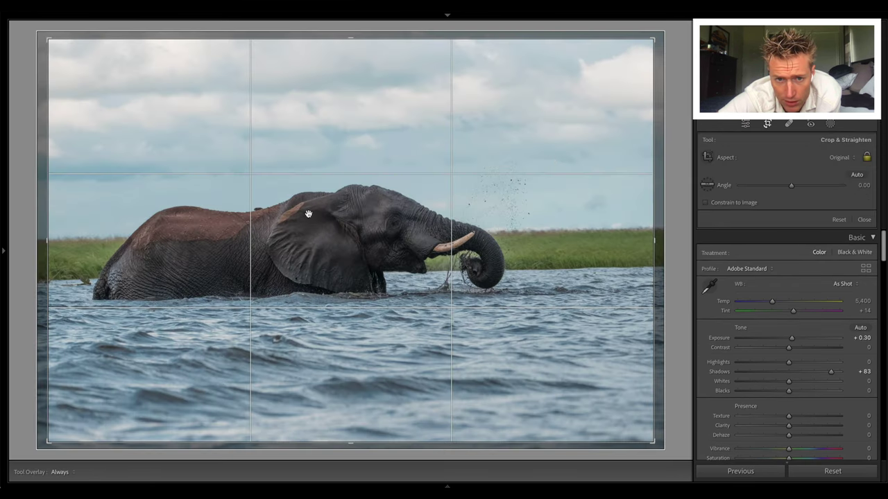
left_click(857, 174)
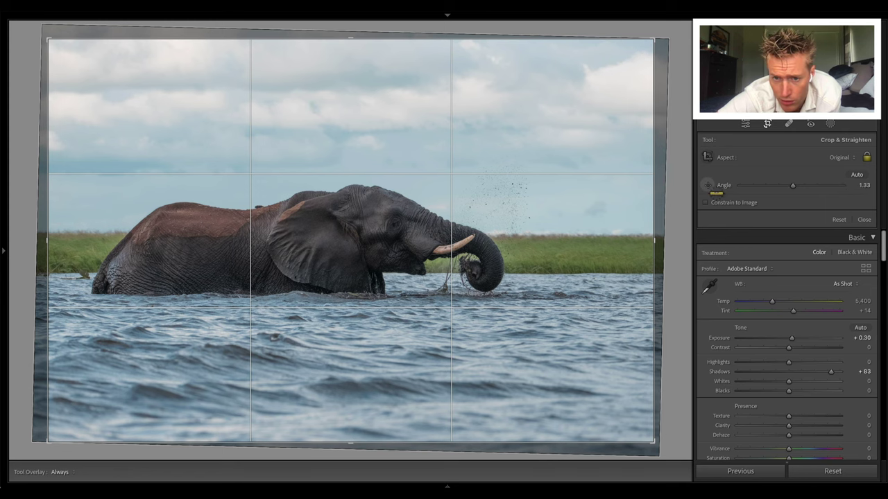
double_click(790, 185)
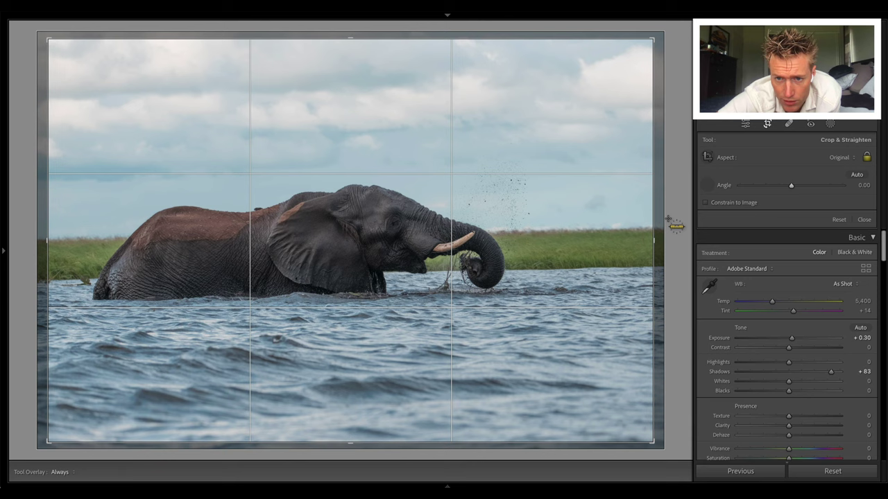
left_click_drag(667, 231, 488, 232)
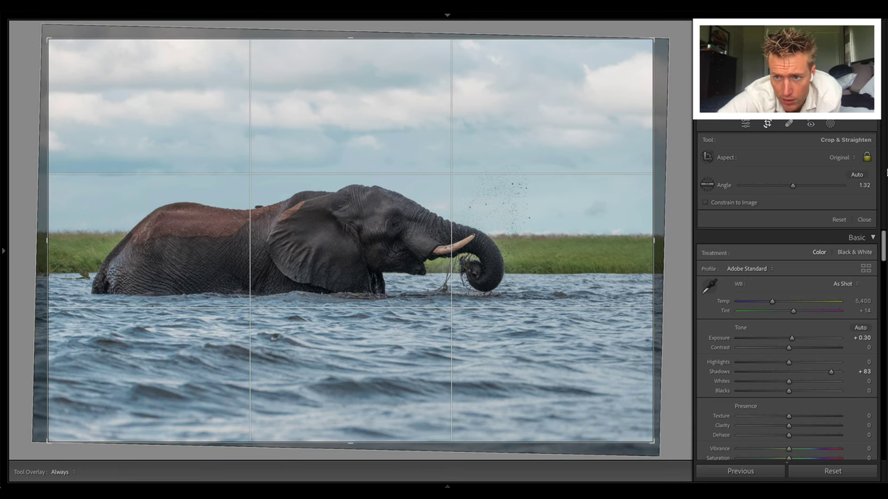
Step: Return to Reference View, enable the tone curve, and undo the accidental channel and black-point edits
key("shift+r")
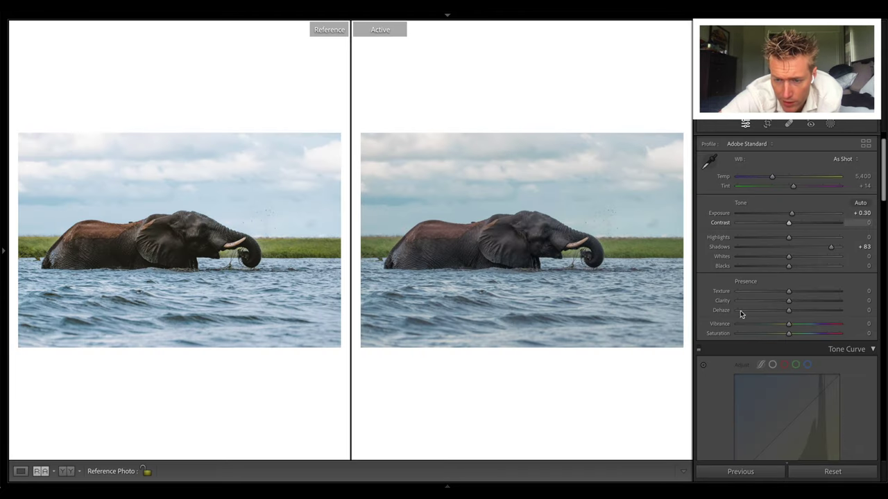
scroll(759, 381, "down", 1)
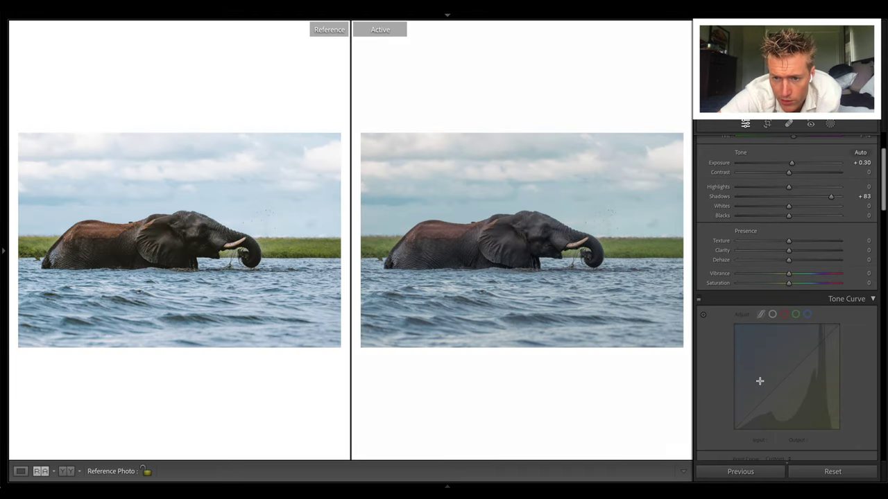
left_click(699, 299)
left_click_drag(822, 347, 828, 345)
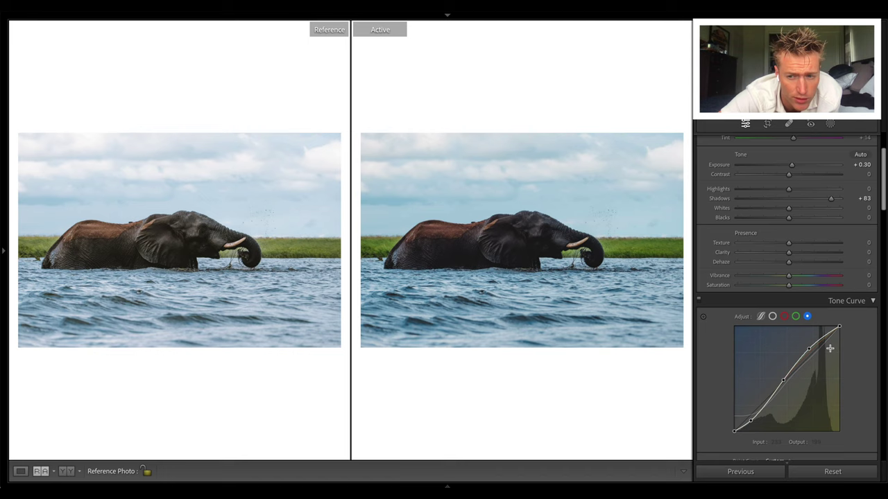
scroll(830, 326, "down", 1)
key("ctrl+z")
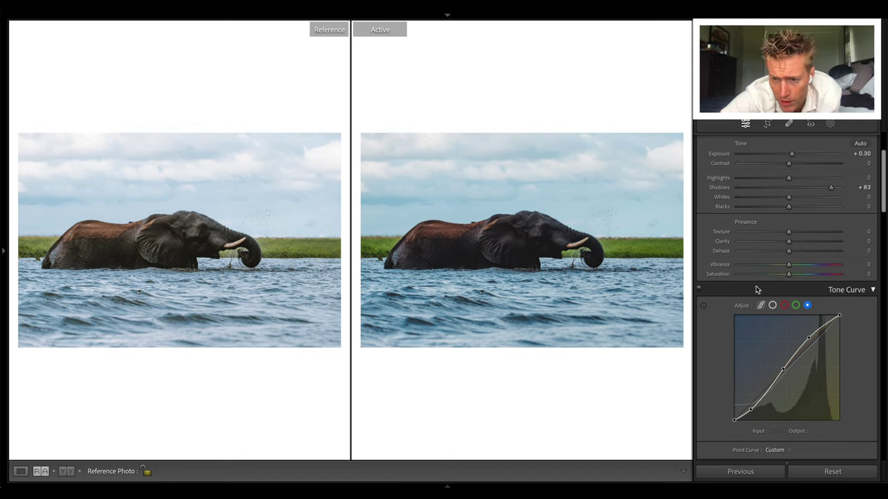
left_click(772, 305)
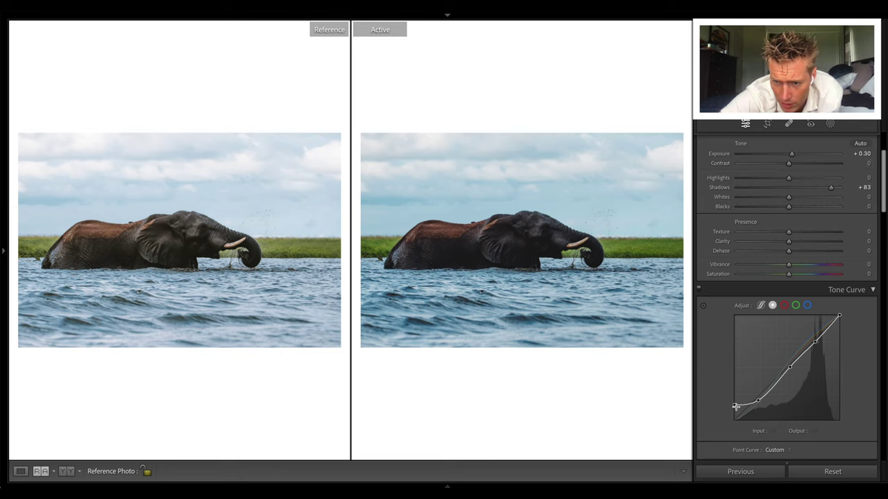
left_click_drag(733, 404, 732, 423)
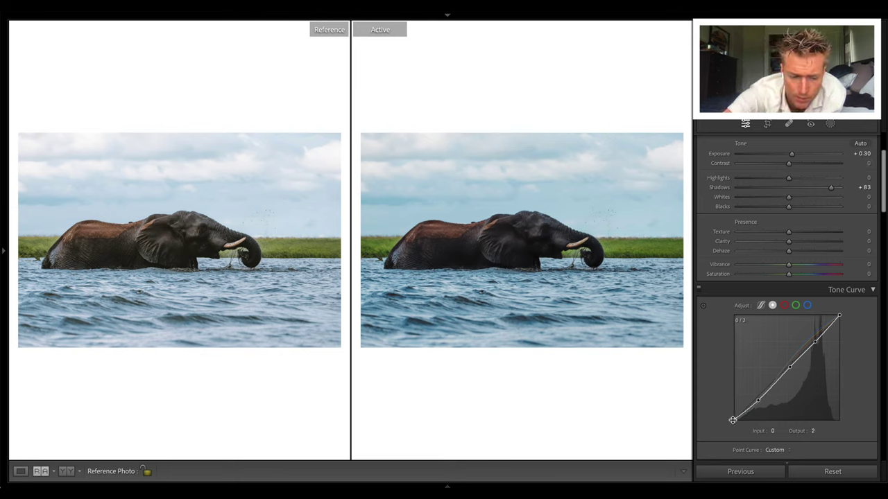
key("ctrl+z")
Step: Compare the red, green and blue channel curves, then return to the RGB curve
left_click(784, 305)
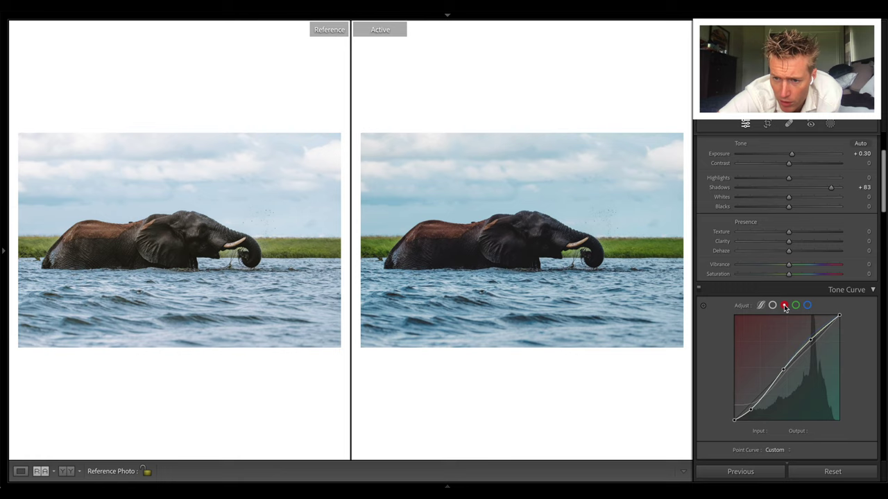
left_click(796, 306)
left_click(808, 306)
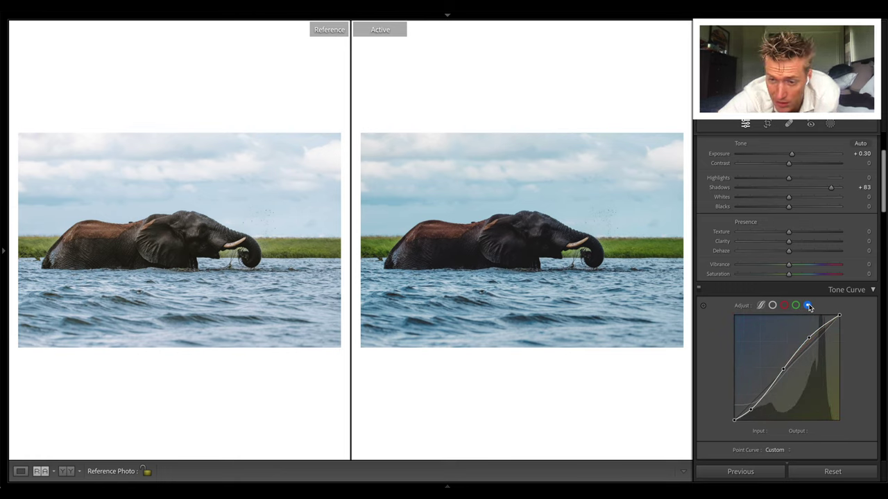
left_click(797, 306)
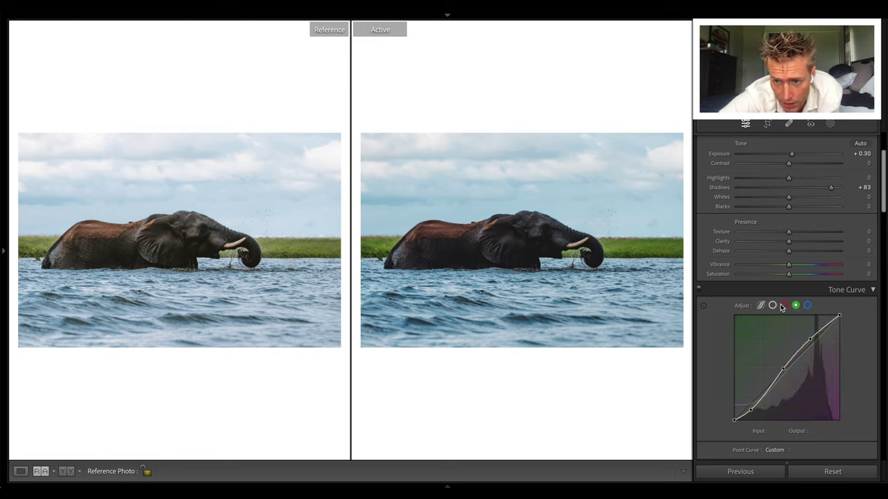
left_click(784, 306)
left_click(808, 306)
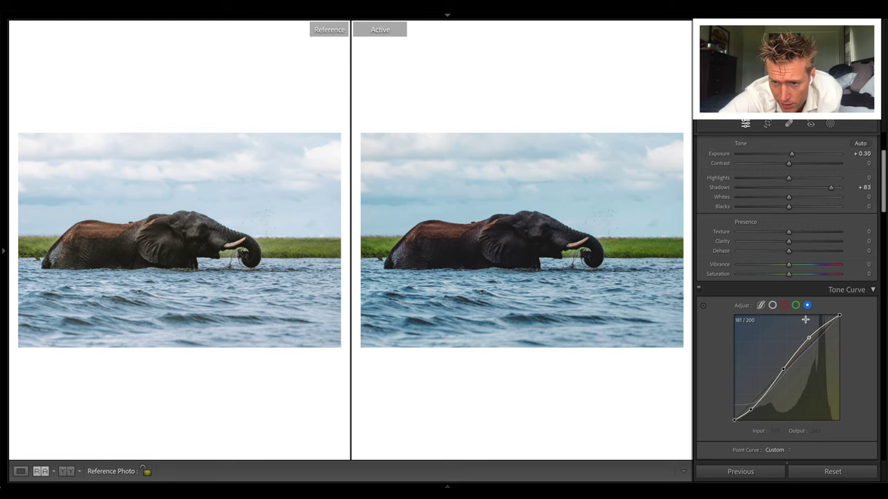
left_click(784, 306)
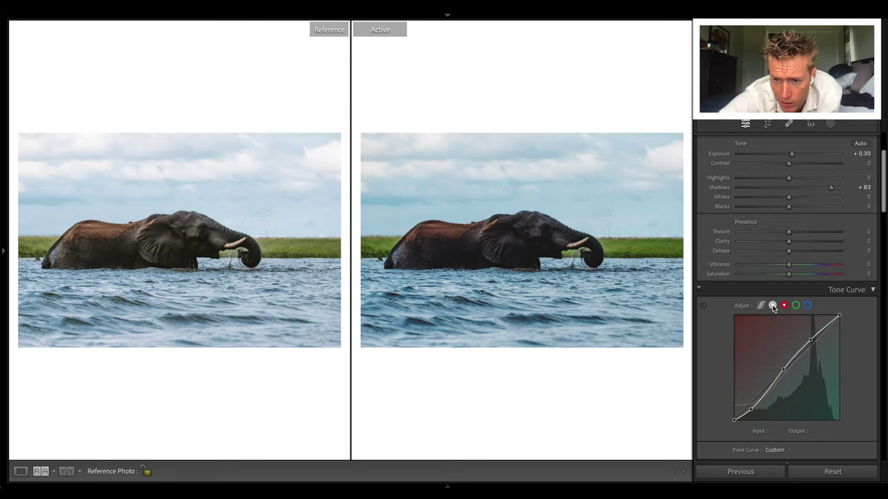
left_click(772, 306)
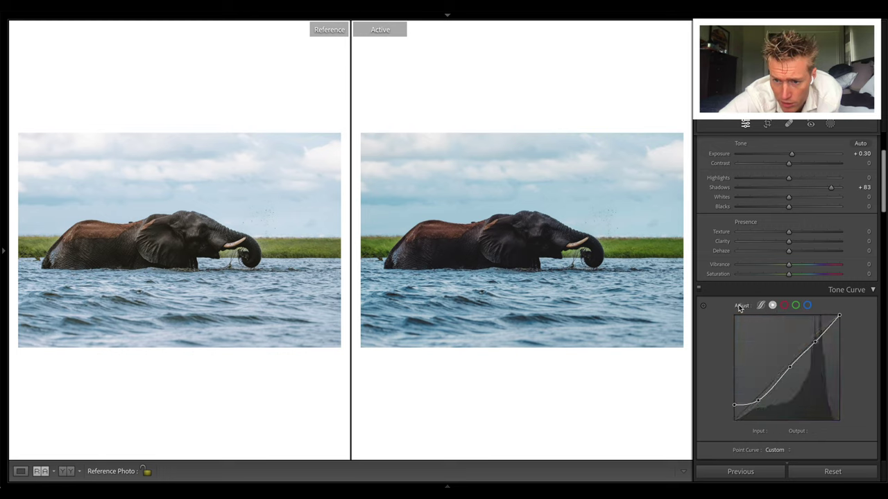
Step: Switch to the parametric tone curve and lift the Shadows region to +46
left_click(815, 341)
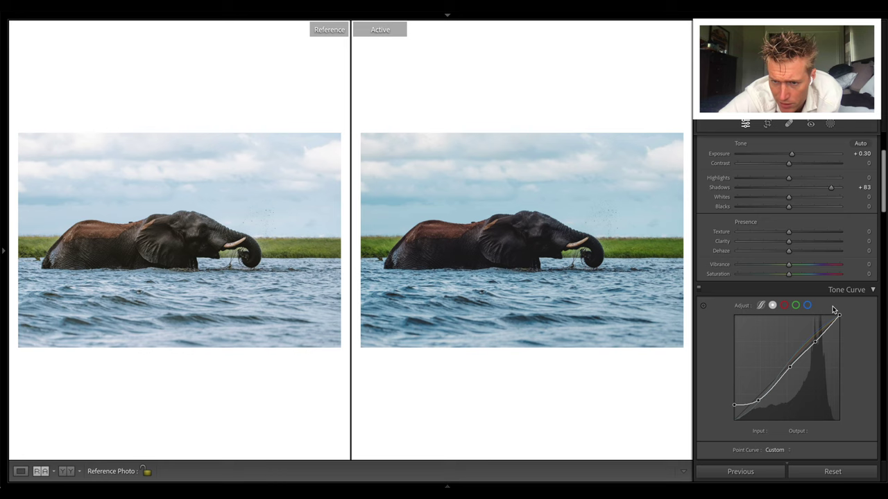
left_click(761, 305)
scroll(765, 309, "down", 4)
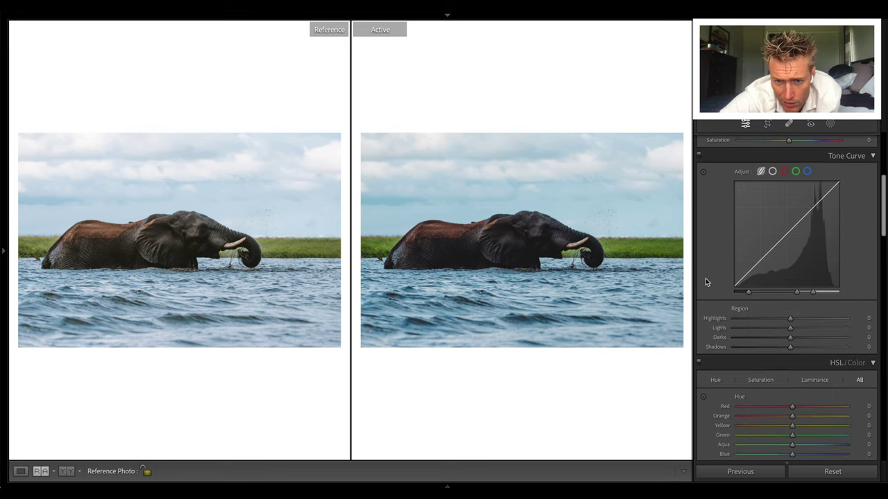
left_click_drag(789, 347, 816, 352)
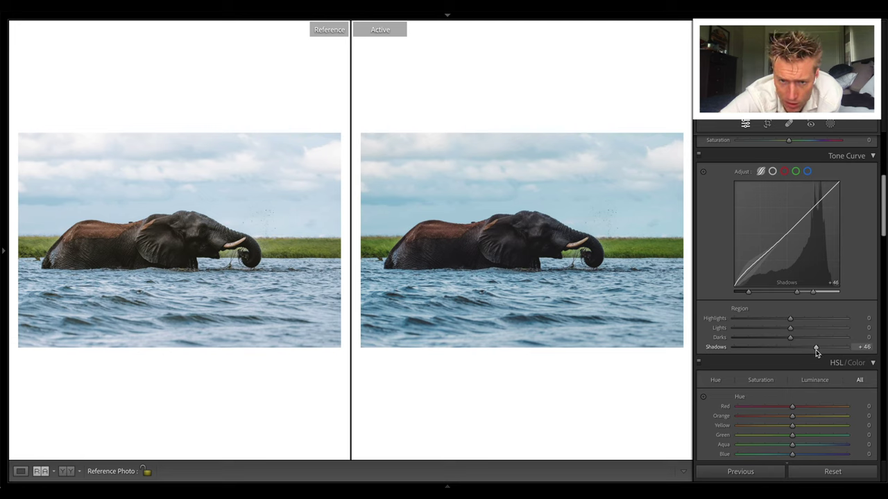
Step: Set Highlights +25, Whites +24 and Saturation −5 in the Basic panel
scroll(819, 273, "up", 4)
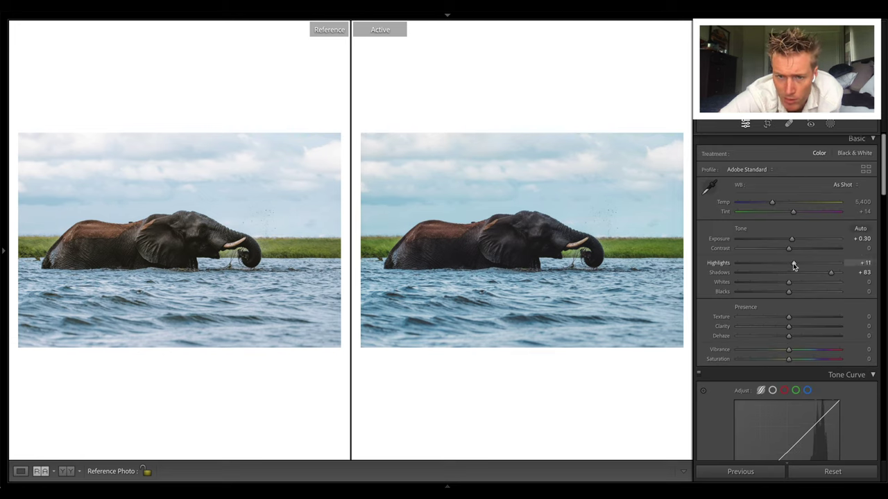
left_click_drag(793, 264, 799, 285)
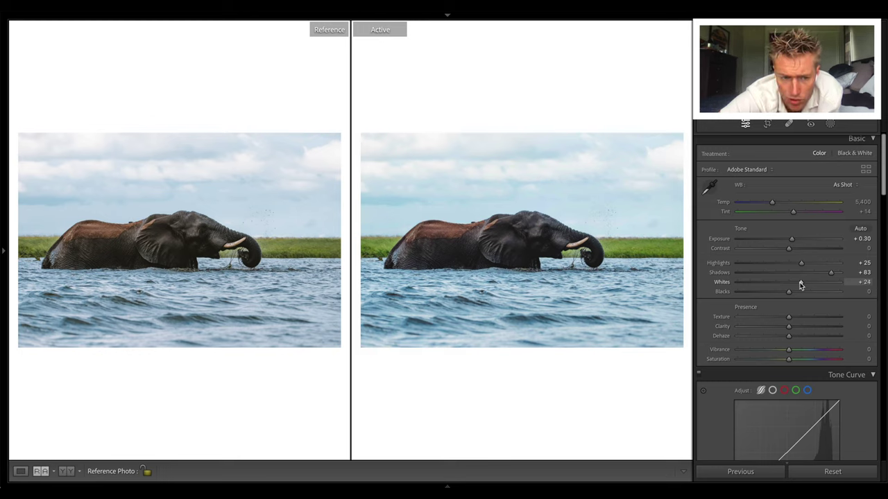
left_click_drag(789, 361, 788, 361)
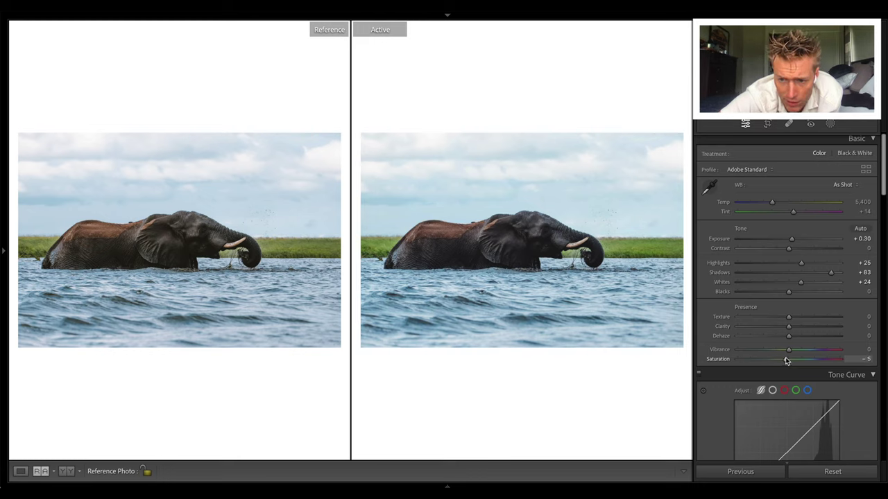
scroll(832, 316, "down", 10)
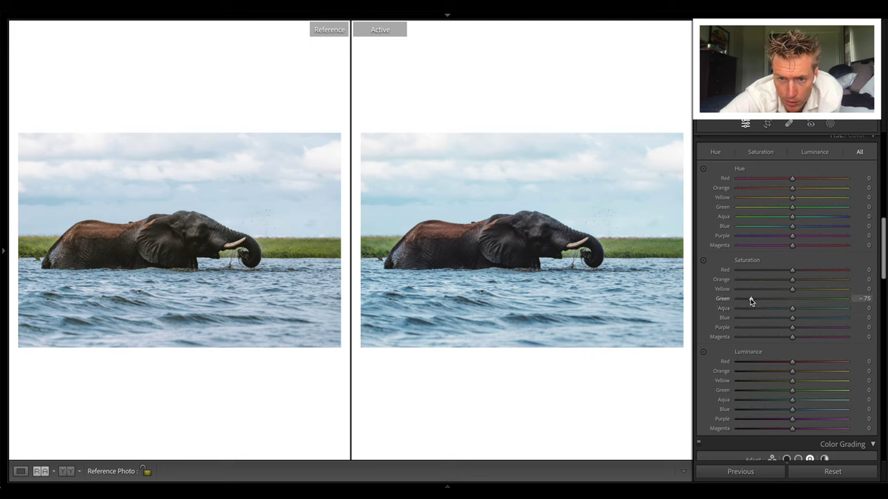
Step: Set HSL saturation Green −80, Yellow +24, Blue −14, Red −5, Orange −11, and Red hue +29
left_click_drag(750, 300, 817, 289)
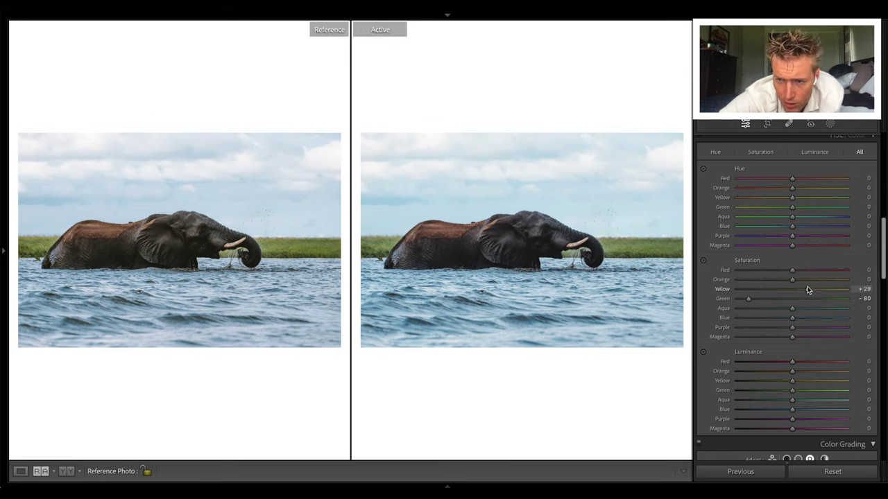
left_click_drag(807, 286, 805, 289)
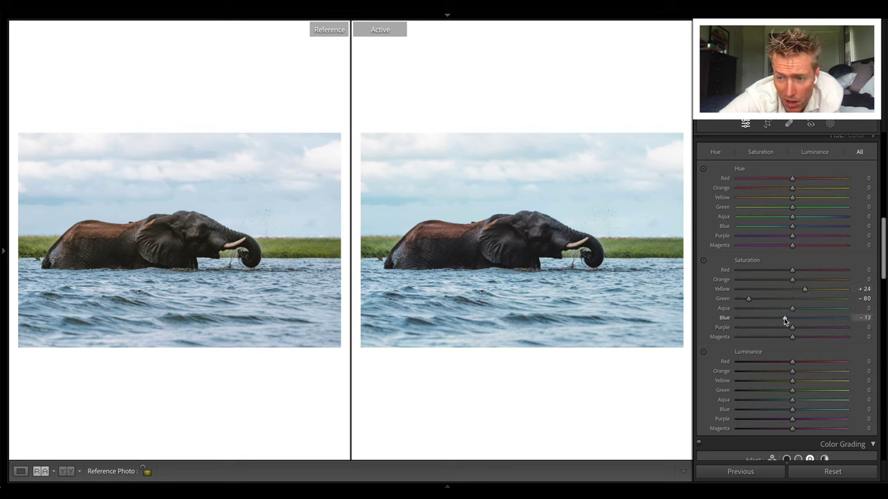
left_click_drag(784, 320, 784, 320)
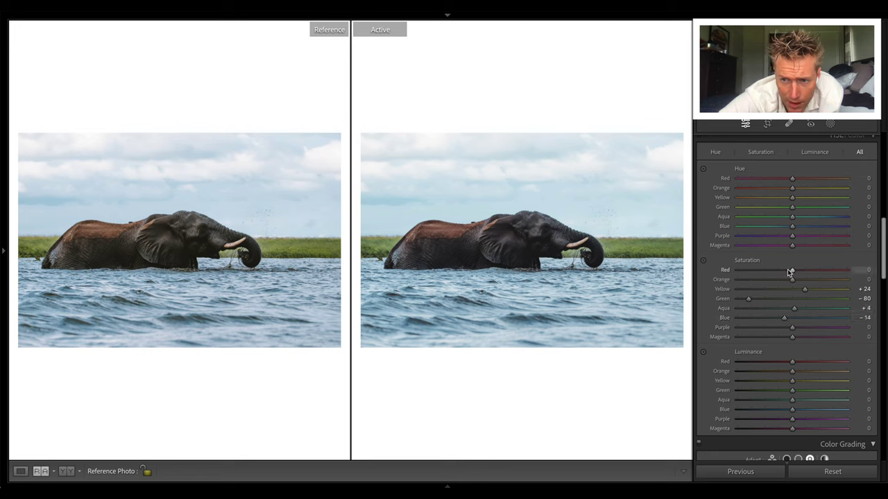
left_click_drag(790, 272, 737, 270)
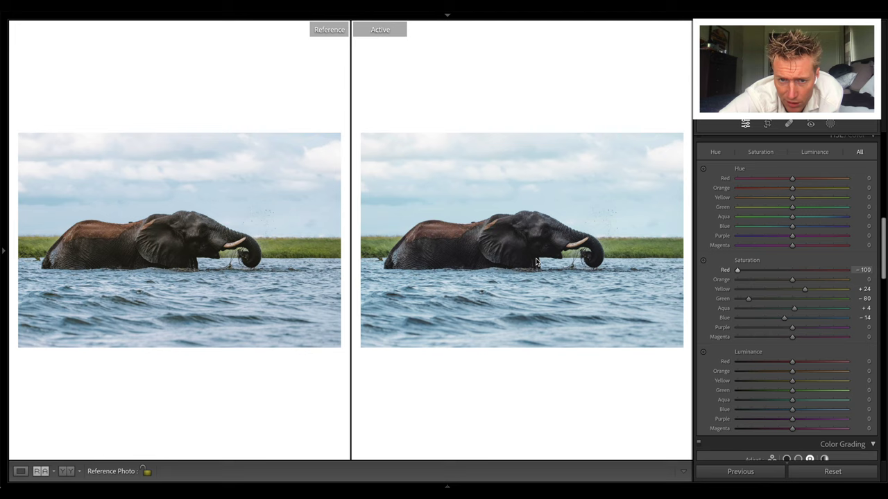
type("-5")
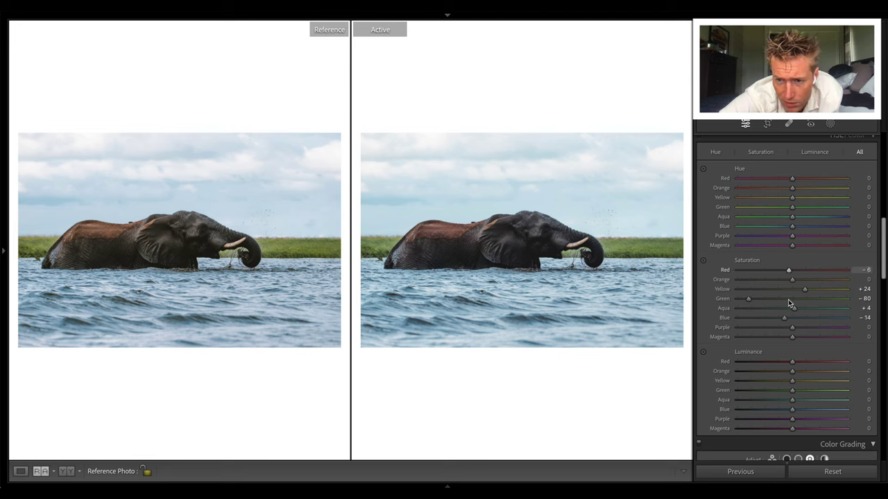
key("Return")
left_click(788, 281)
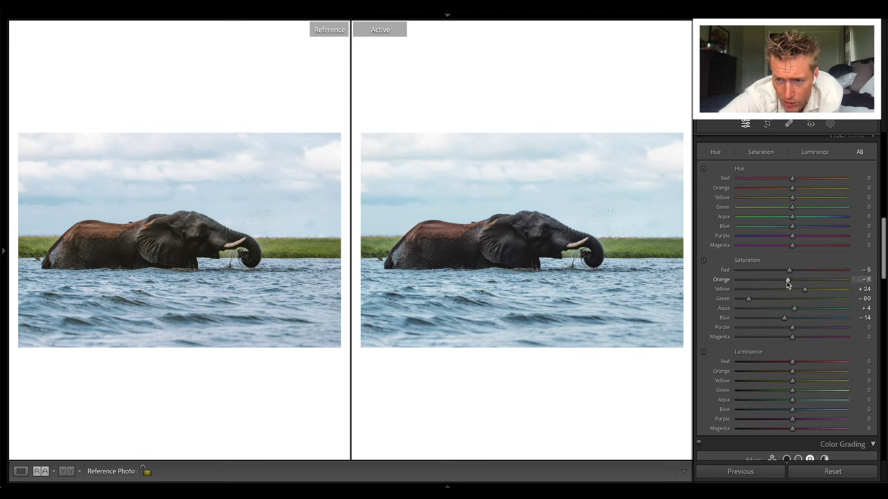
left_click_drag(787, 284, 785, 284)
left_click(847, 178)
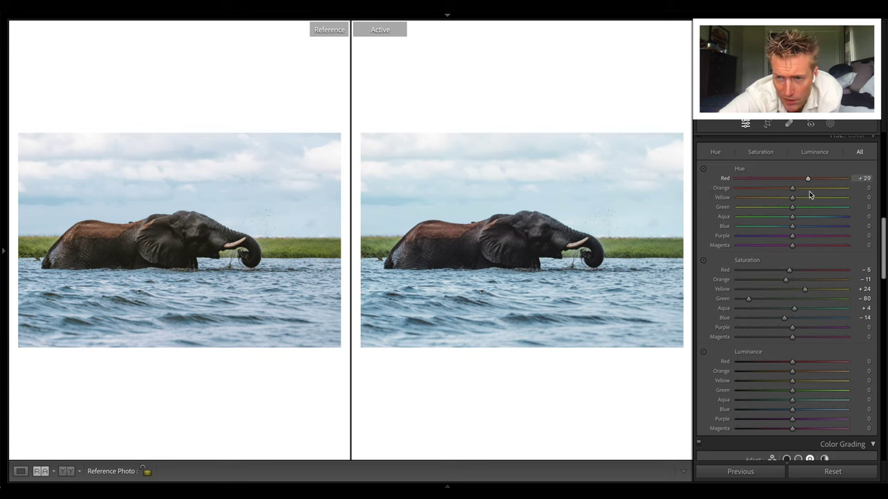
scroll(797, 187, "down", 5)
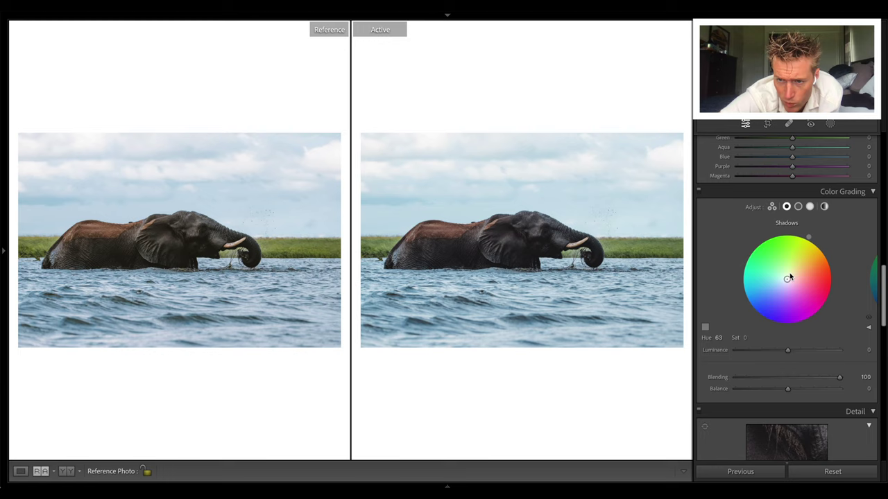
Step: Set the Shadows colour-grading saturation to 14
left_click(742, 338)
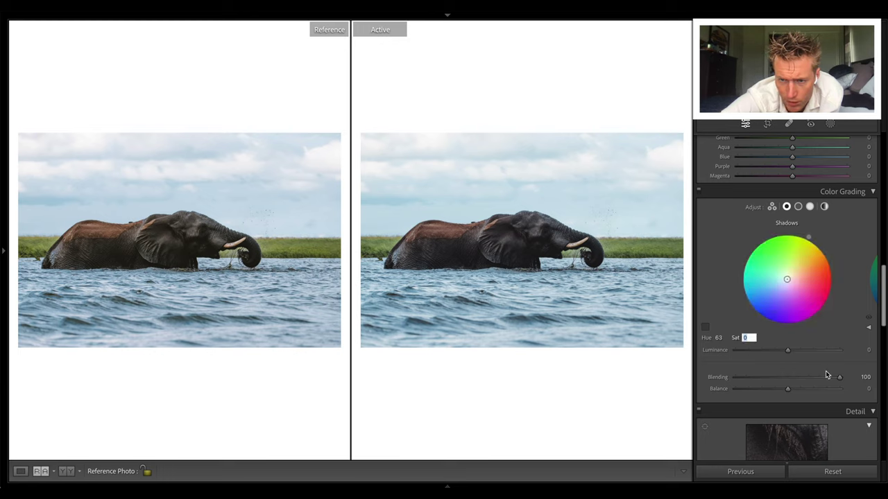
type("14")
key("Return")
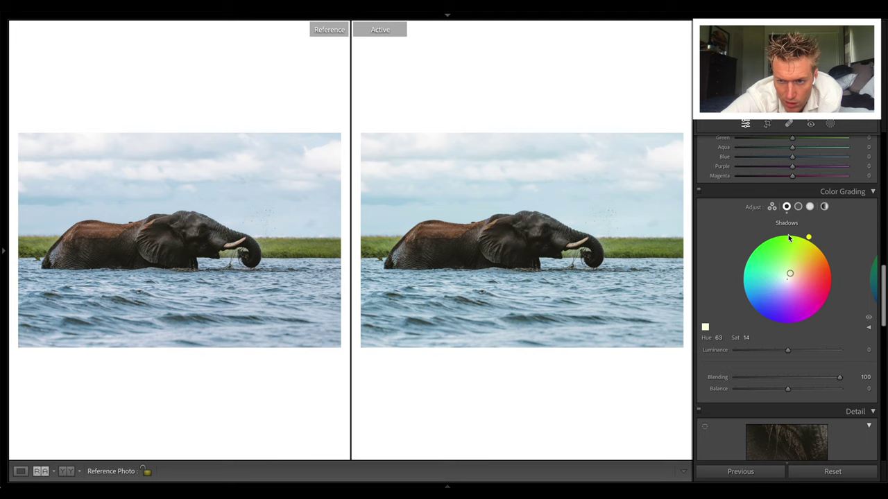
Step: Grade the highlights faintly at Hue 299, Saturation 3, leaving Sharpening Amount at 0
left_click(810, 207)
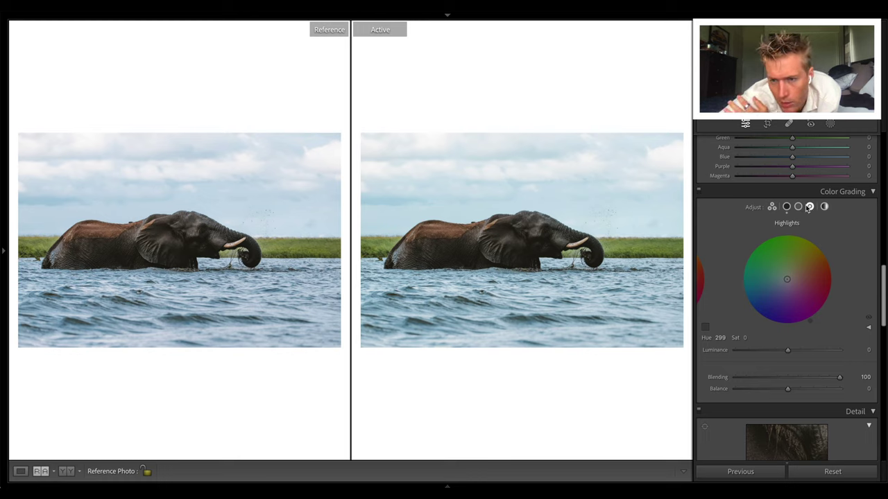
left_click(748, 338)
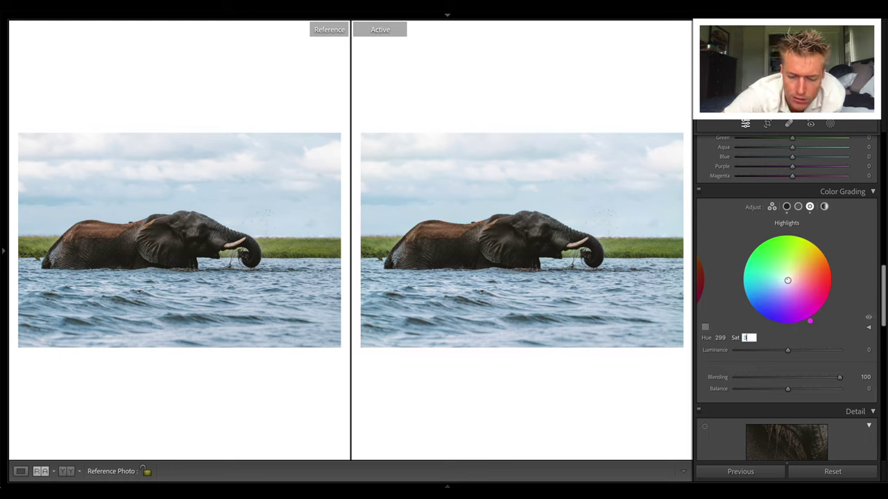
scroll(738, 263, "down", 5)
left_click_drag(738, 264, 642, 240)
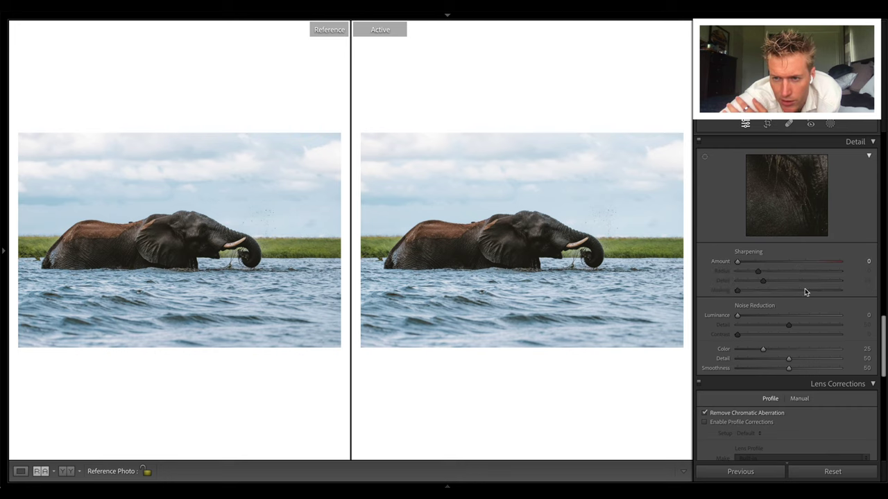
scroll(805, 291, "down", 10)
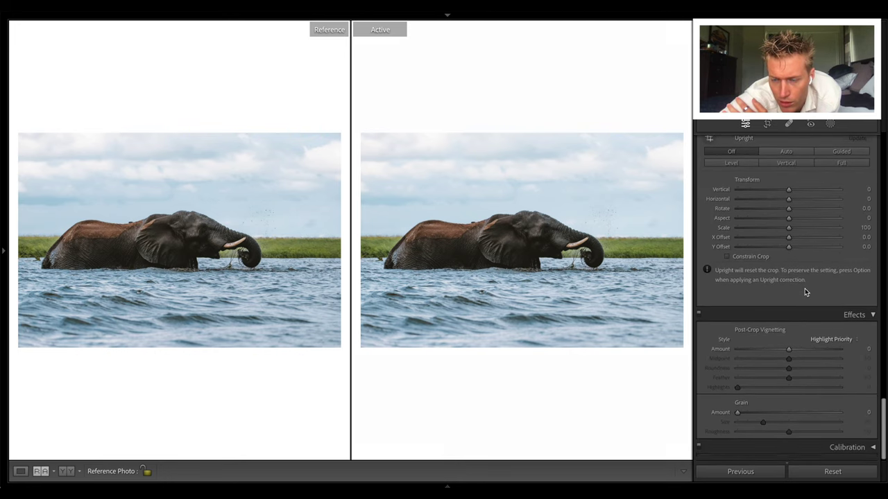
scroll(804, 292, "up", 20)
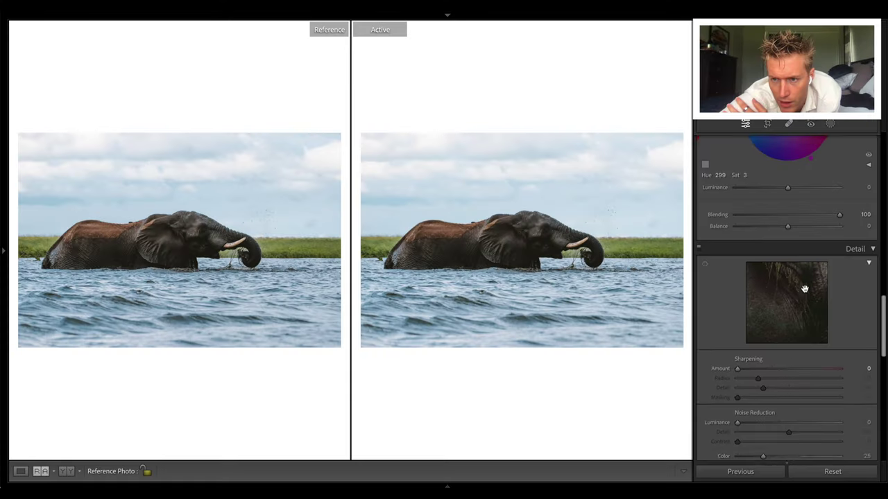
scroll(804, 292, "up", 2)
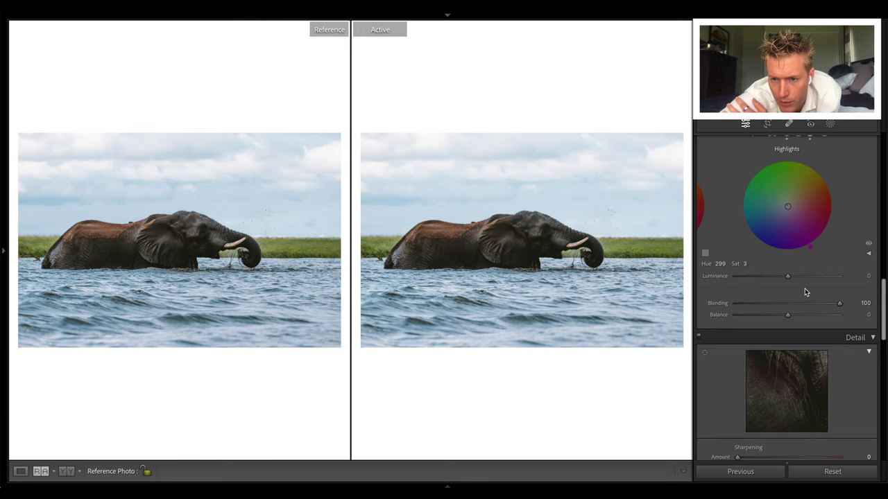
left_click_drag(839, 303, 735, 304)
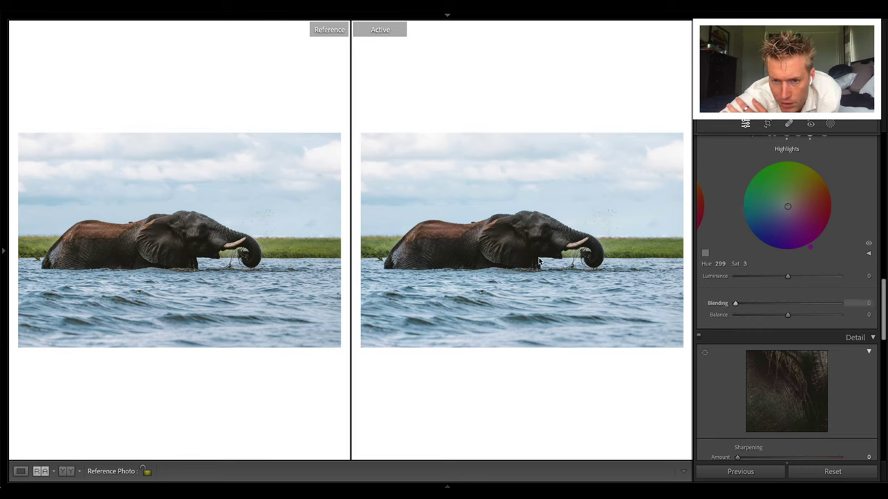
key("ctrl+z")
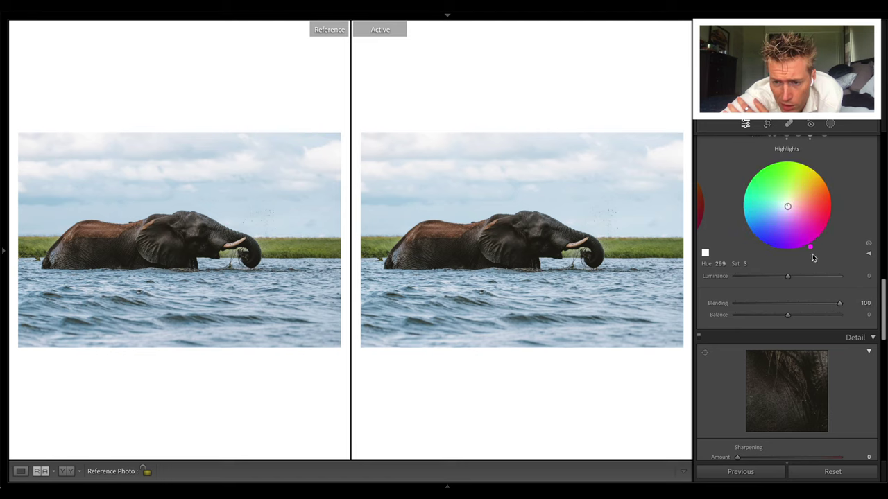
Step: Set HSL hues Yellow +3, Green −19, Blue +3, Purple +7, Magenta −4
scroll(805, 298, "down", 2)
scroll(791, 346, "up", 8)
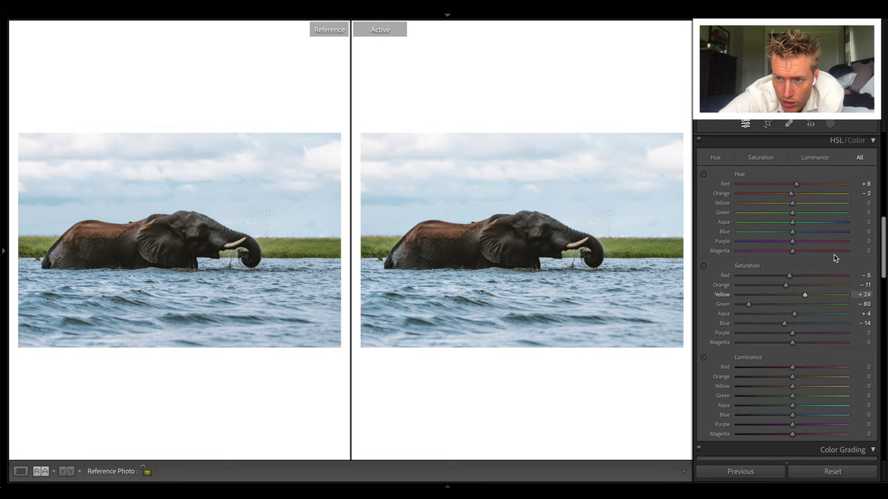
left_click_drag(792, 202, 723, 203)
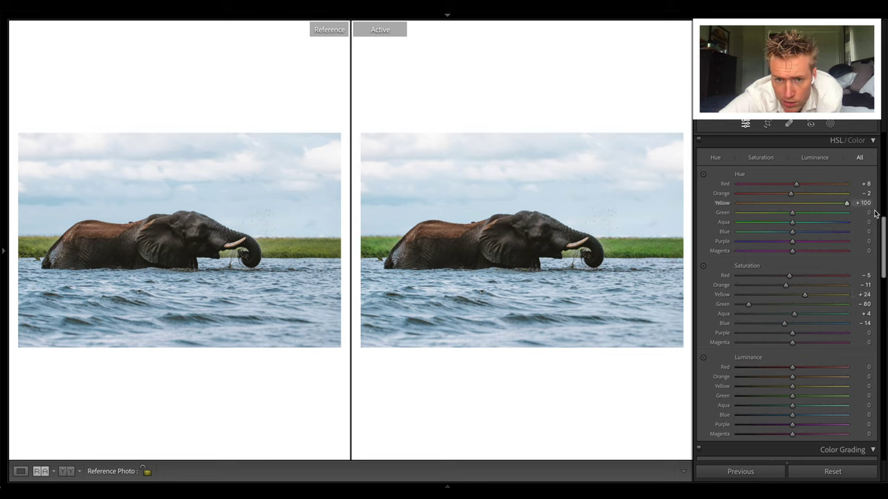
left_click_drag(875, 215, 807, 210)
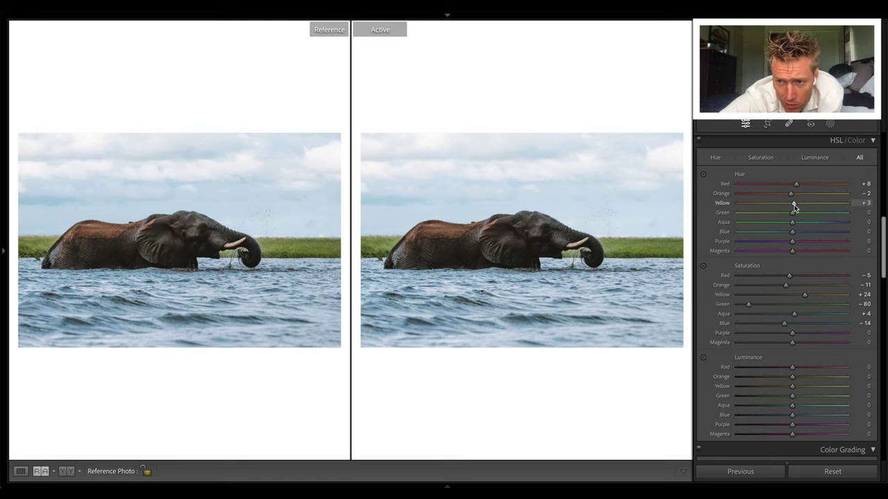
left_click_drag(793, 212, 794, 238)
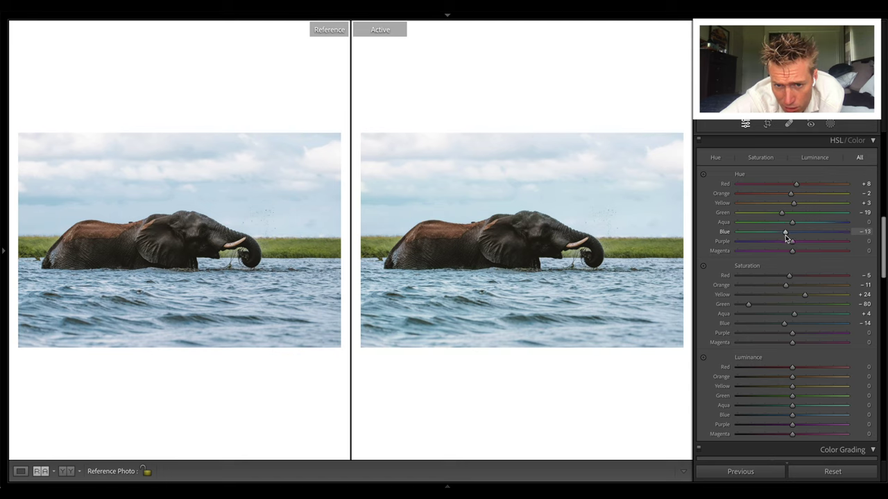
left_click_drag(785, 235, 792, 236)
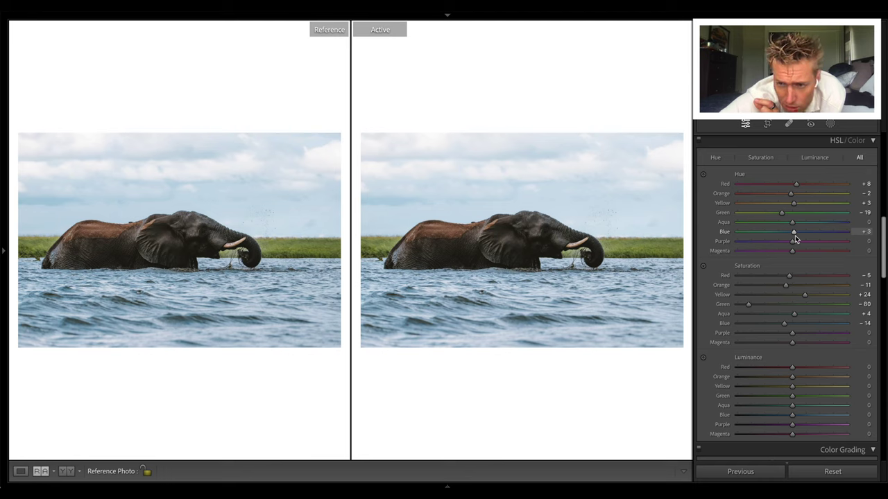
left_click_drag(792, 240, 846, 241)
left_click_drag(582, 249, 623, 258)
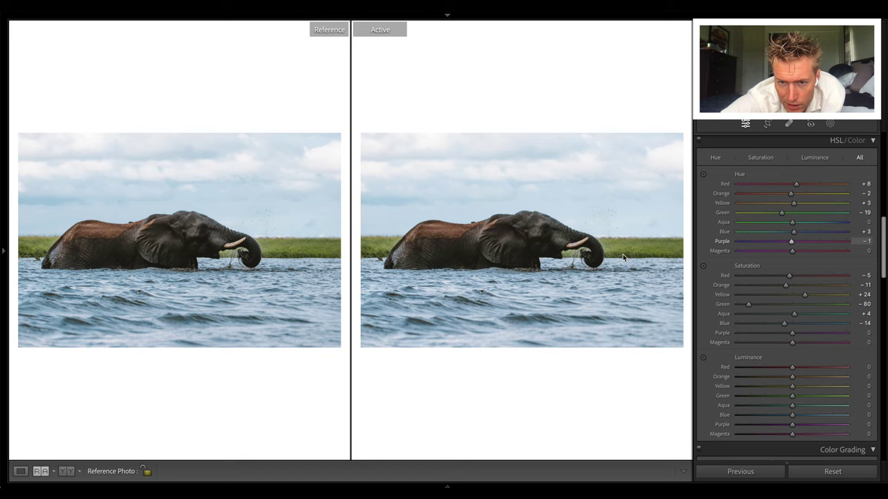
left_click_drag(797, 251, 659, 255)
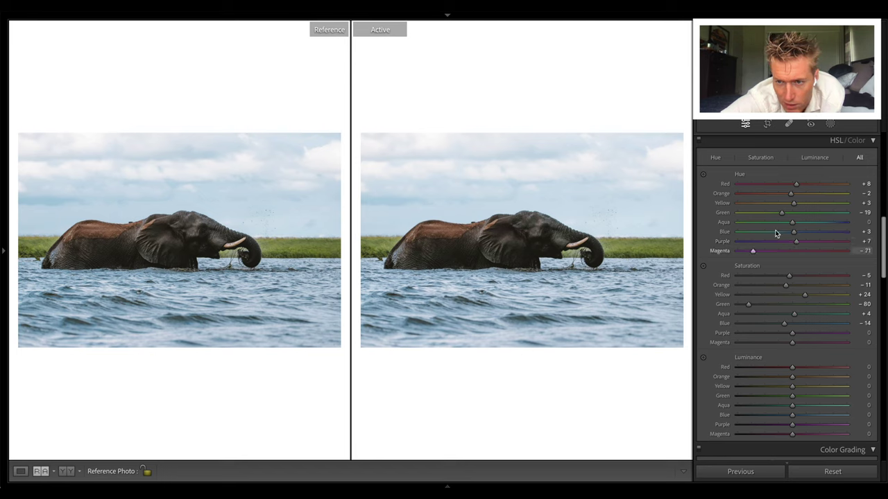
left_click_drag(815, 251, 788, 255)
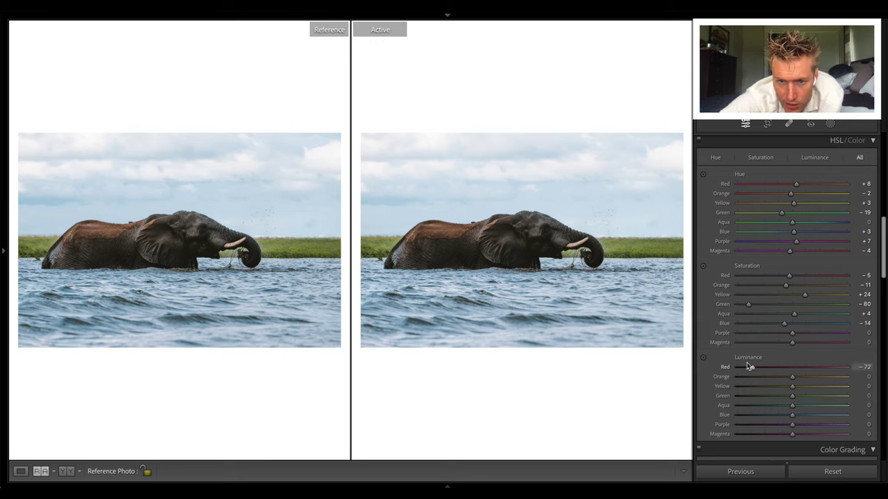
Step: Darken luminance: Red −20, Green −15, Aqua −5, Blue −15, Purple −10, Magenta −24
left_click_drag(749, 366, 669, 369)
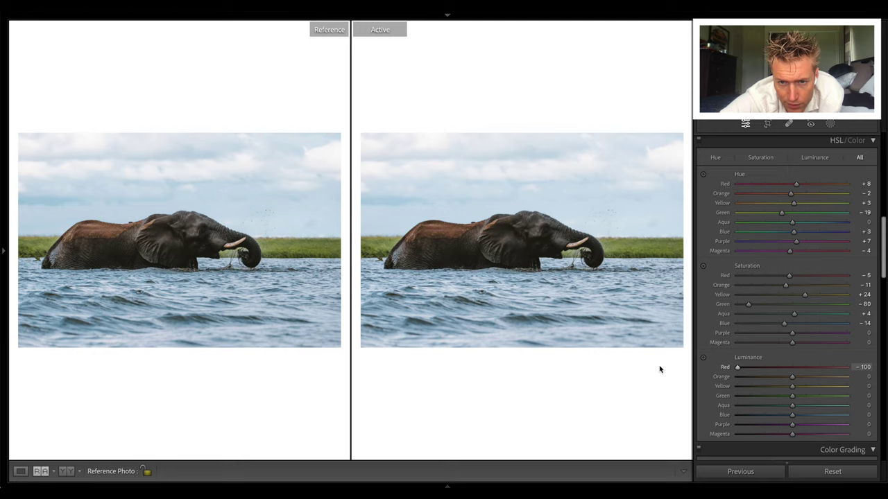
left_click_drag(732, 362, 782, 367)
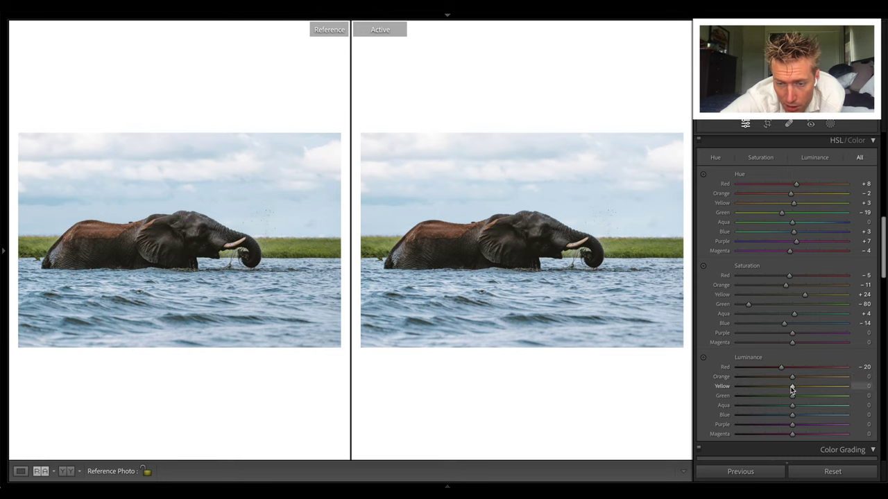
left_click_drag(792, 393, 692, 379)
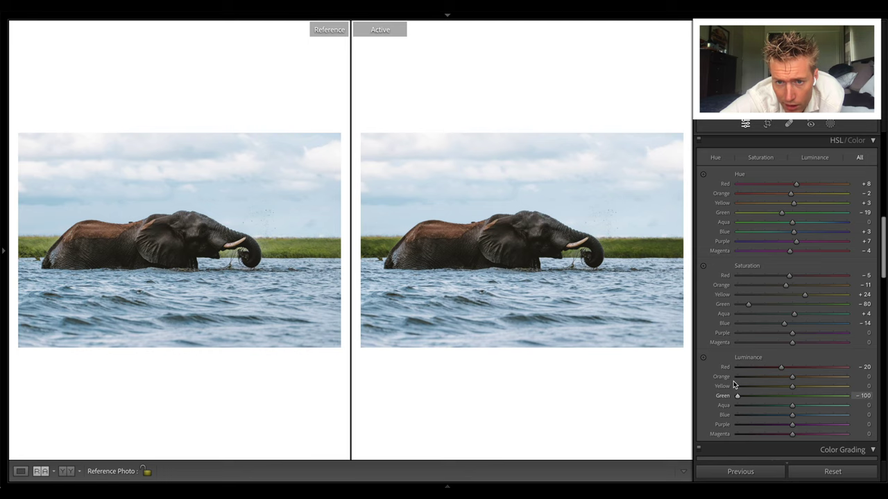
left_click_drag(737, 396, 778, 417)
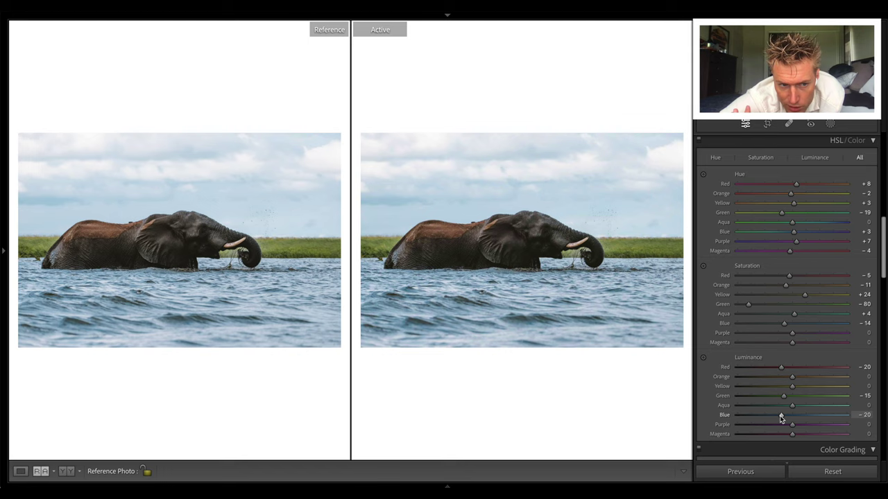
left_click_drag(780, 415, 783, 419)
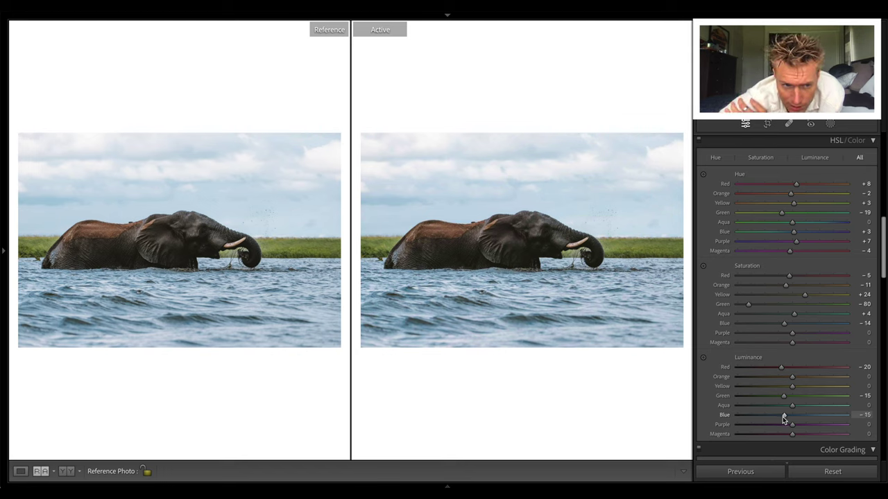
left_click_drag(792, 405, 648, 405)
left_click_drag(738, 405, 790, 410)
left_click_drag(829, 434, 561, 385)
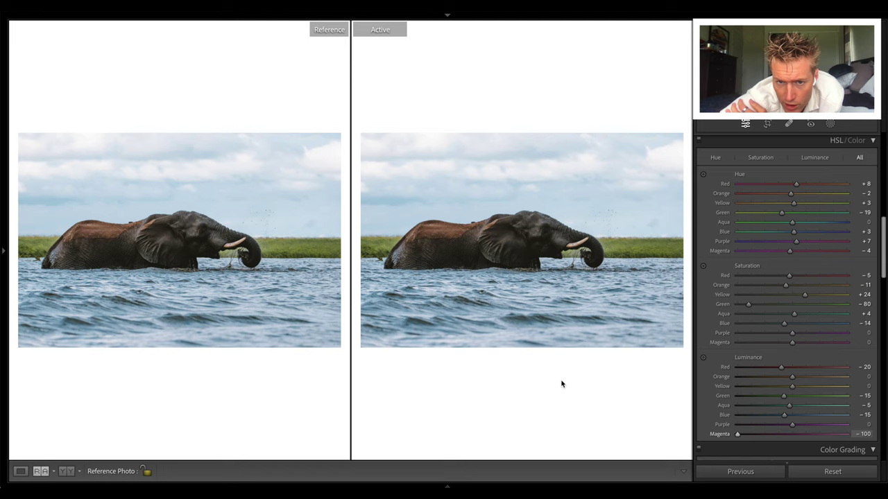
mouse_move(782, 434)
left_mouse_down()
mouse_move(690, 420)
mouse_move(804, 424)
mouse_move(784, 434)
left_mouse_up()
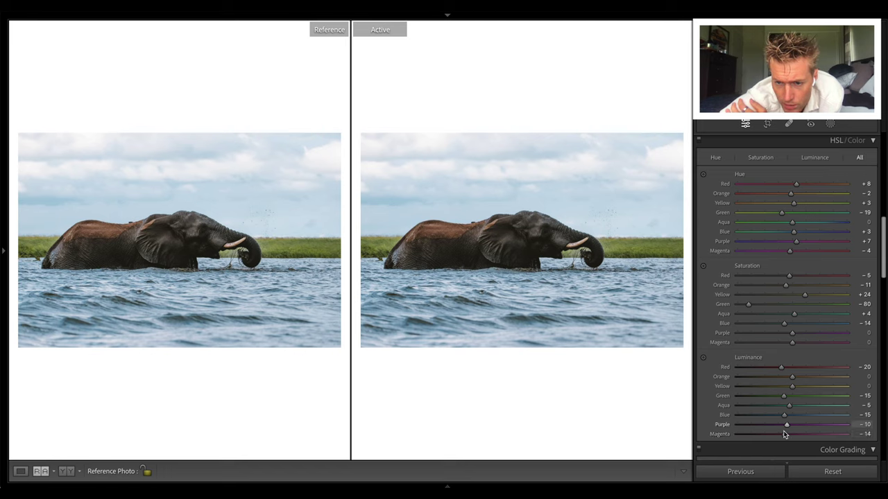
Step: Reduce Purple saturation to −10 and Magenta saturation to −21
left_click_drag(792, 334, 770, 344)
left_click_drag(709, 357, 786, 350)
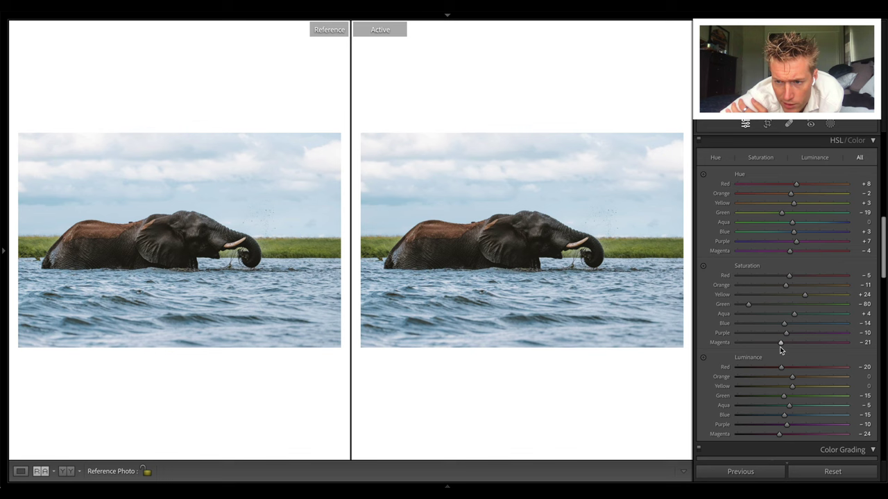
scroll(784, 312, "up", 10)
Step: Compare the elephant photo's original and edited states in single Loupe view, keeping the edits
left_click(829, 471)
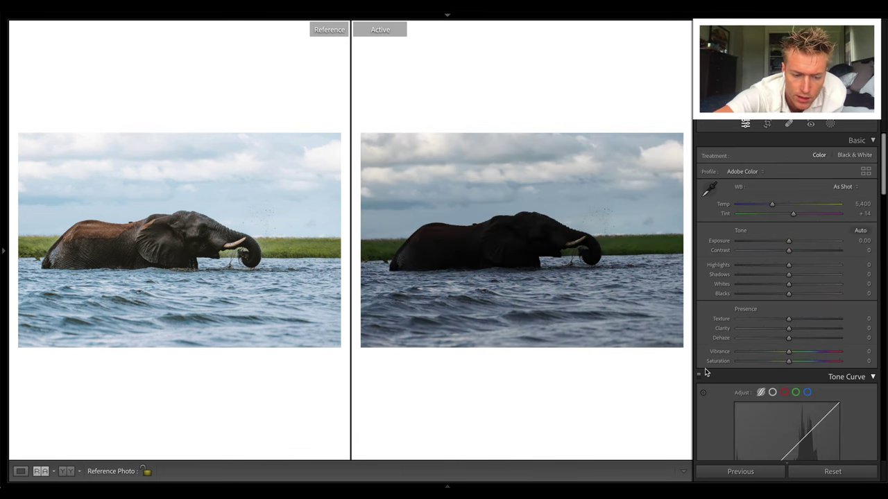
key("ctrl+z")
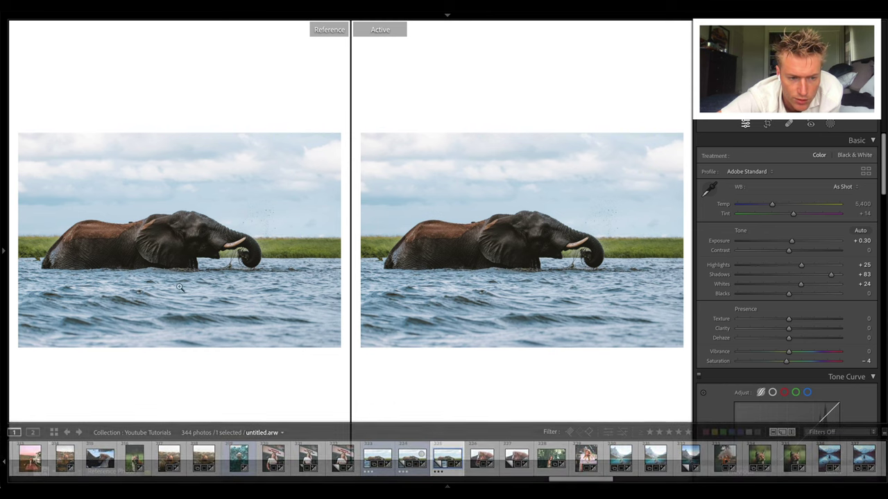
key("d")
left_click(829, 474)
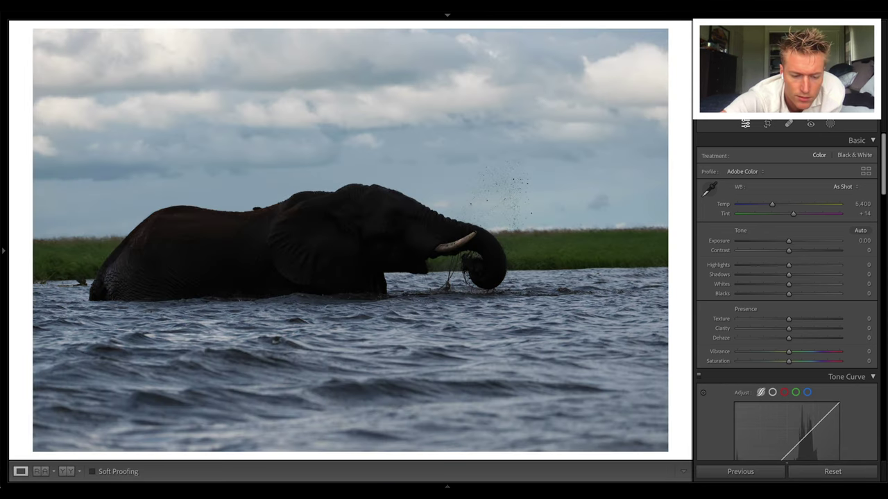
key("ctrl+z")
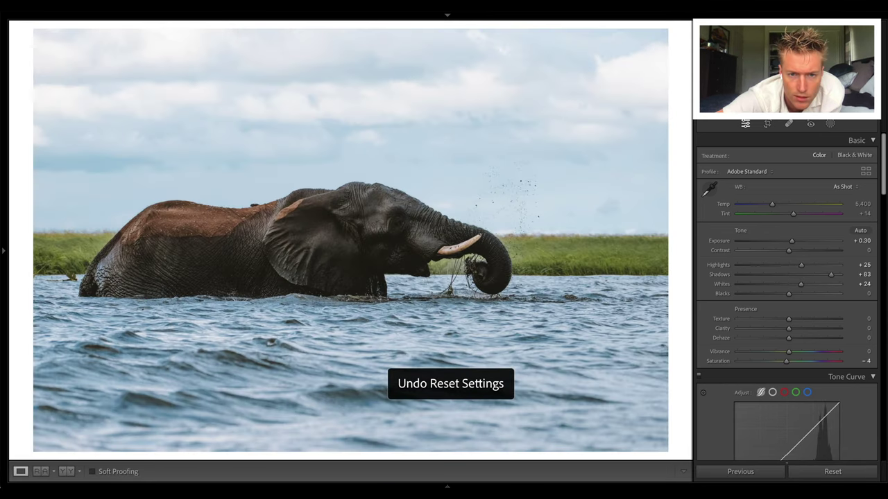
left_click(454, 249)
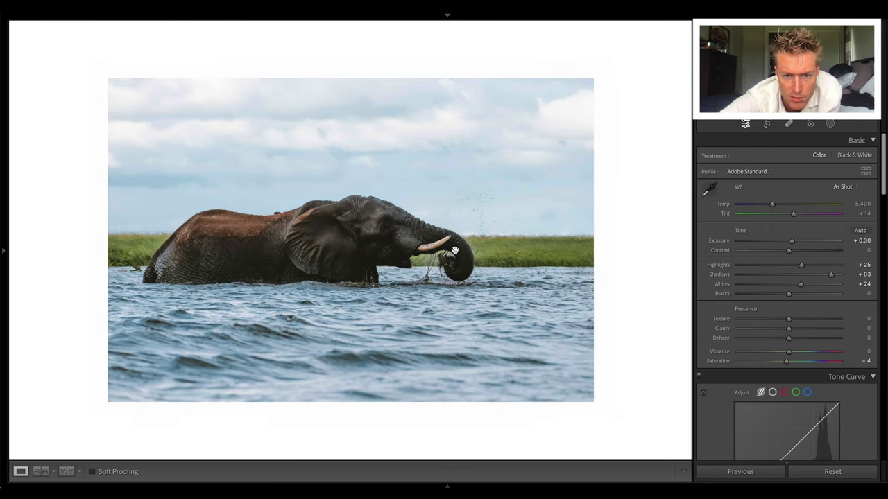
Step: Compare unedited and edited versions beside the reference, briefly zeroing the Tone settings before restoring them
left_click(857, 472)
key("ctrl+z")
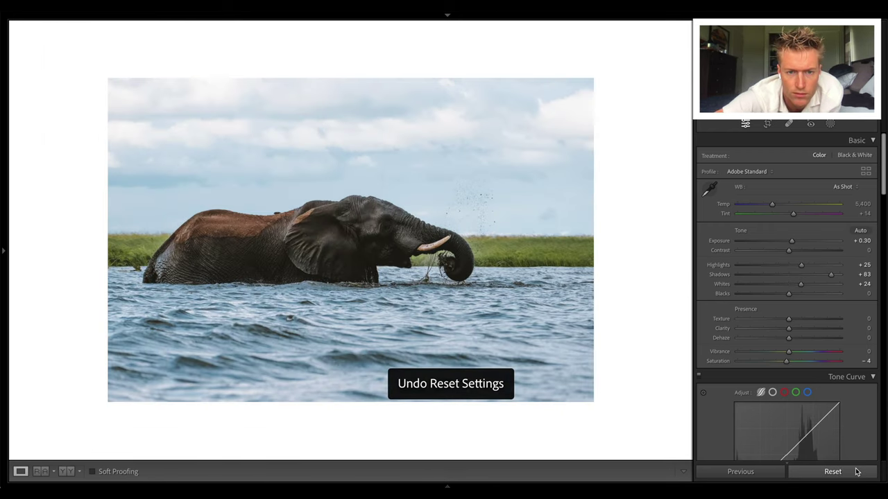
key("shift+r")
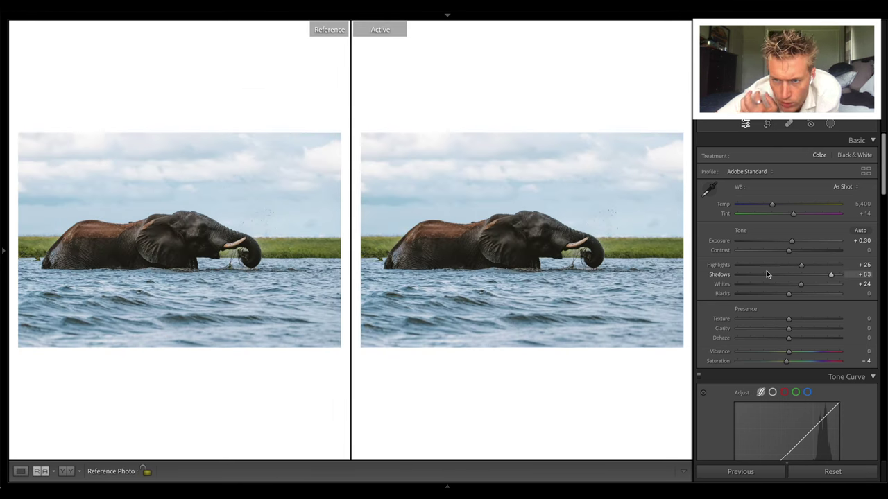
double_click(740, 232)
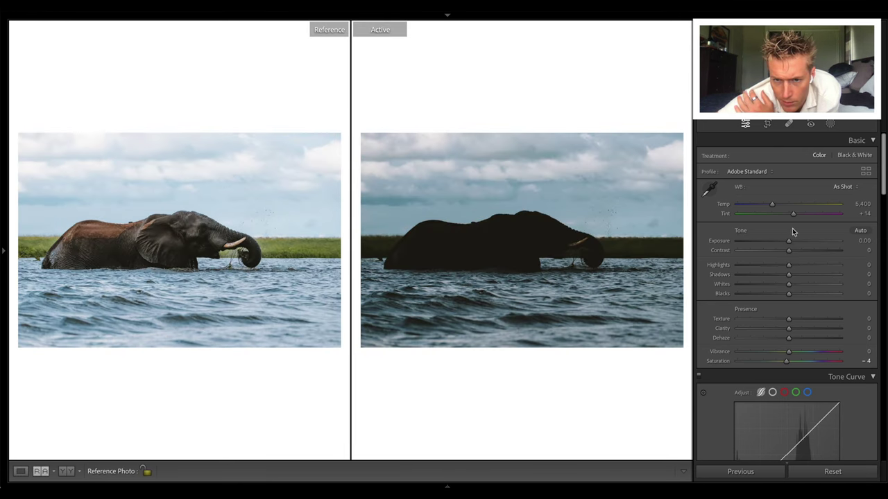
key("ctrl+z")
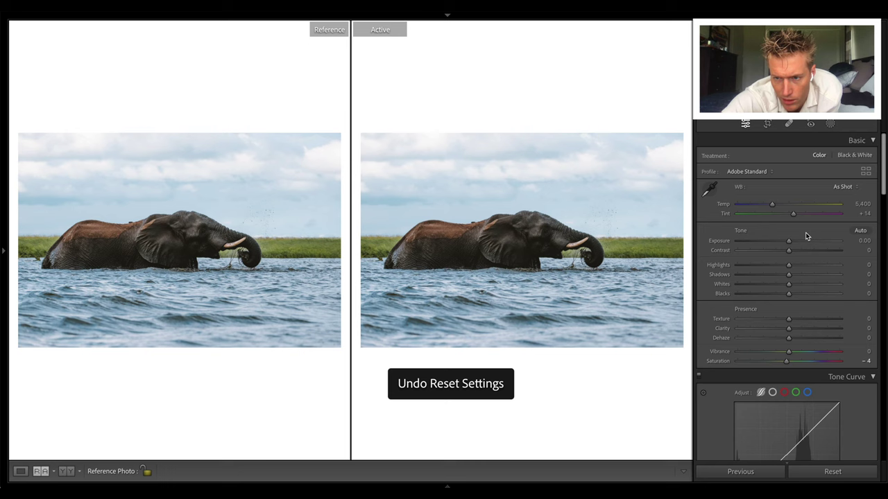
scroll(806, 232, "down", 4)
Step: Toggle the faded tone curve off and on to compare, leaving it enabled
left_click(699, 228)
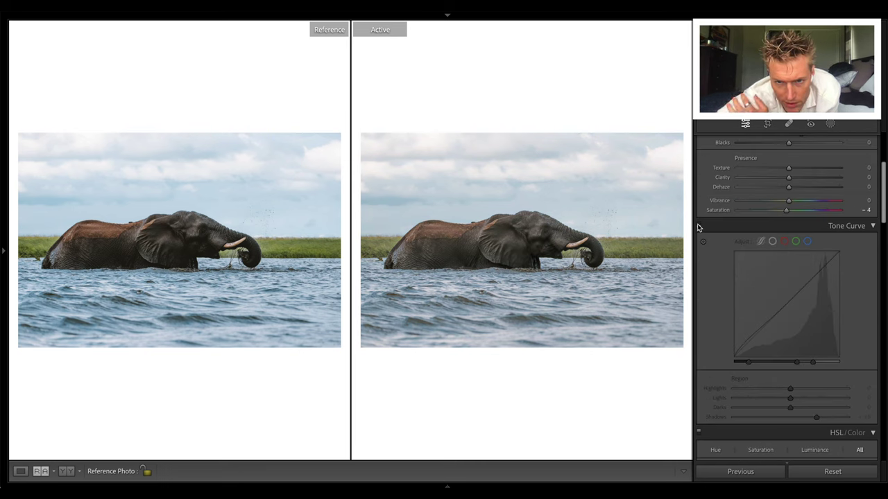
left_click(698, 228)
left_click(698, 228)
left_click(699, 227)
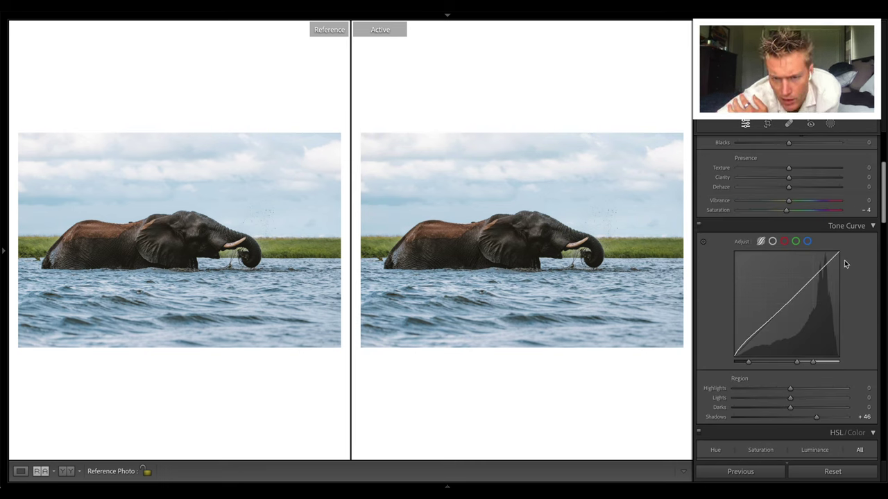
Step: Toggle the HSL/Color adjustments off and back on to compare their effect
scroll(844, 261, "down", 1)
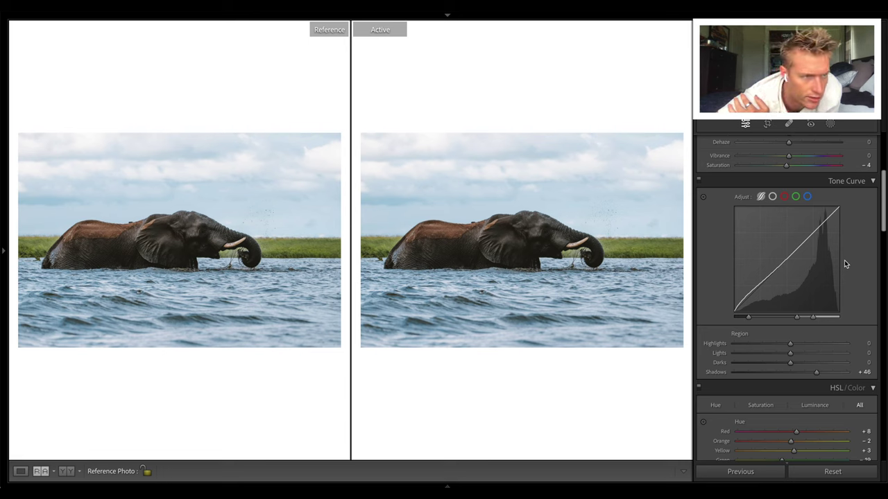
scroll(844, 264, "down", 1)
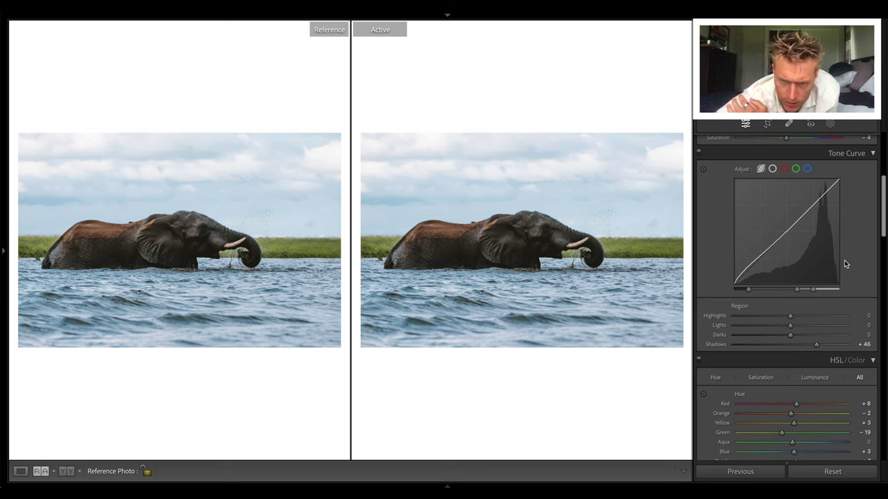
scroll(844, 260, "down", 1)
scroll(844, 263, "up", 2)
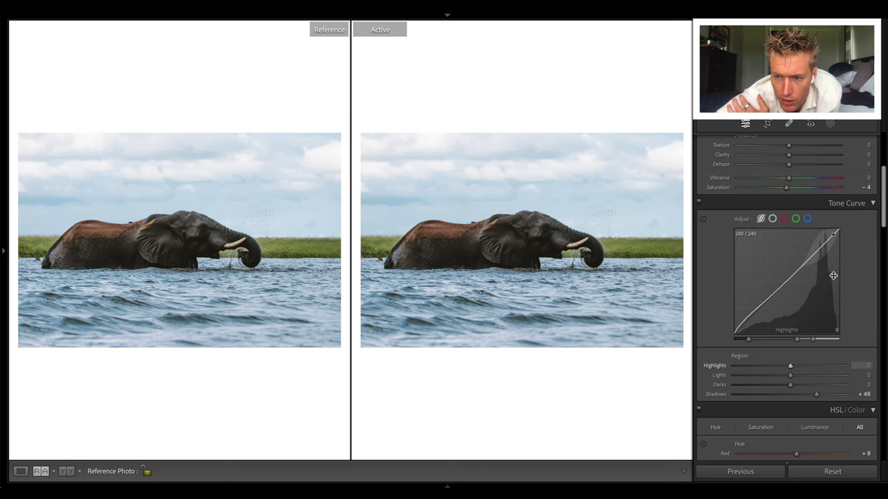
scroll(843, 285, "down", 5)
scroll(833, 275, "up", 2)
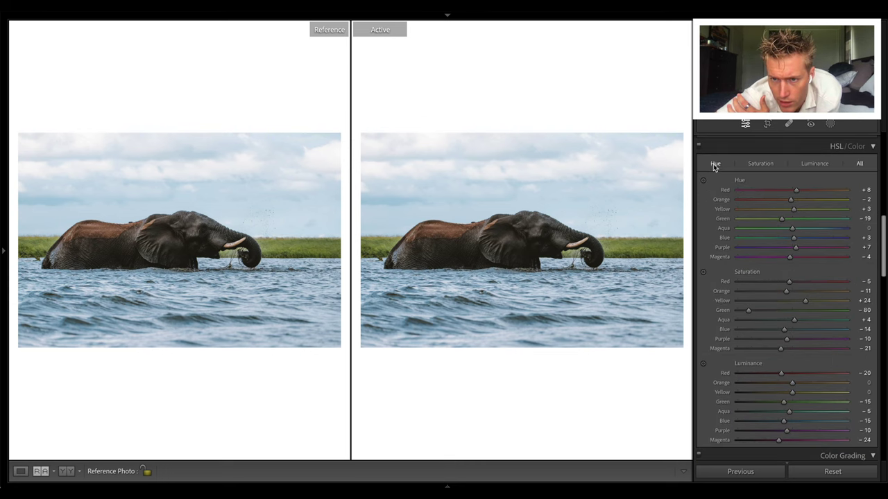
left_click(699, 147)
left_click(699, 147)
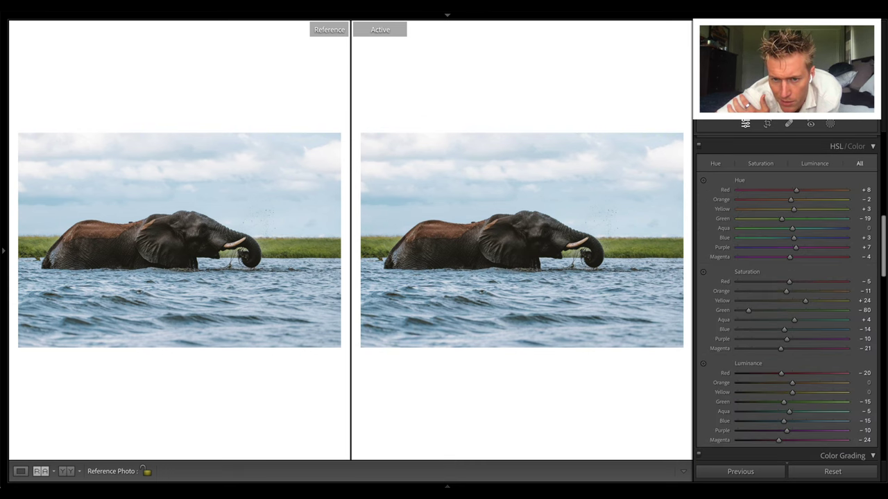
scroll(812, 255, "down", 5)
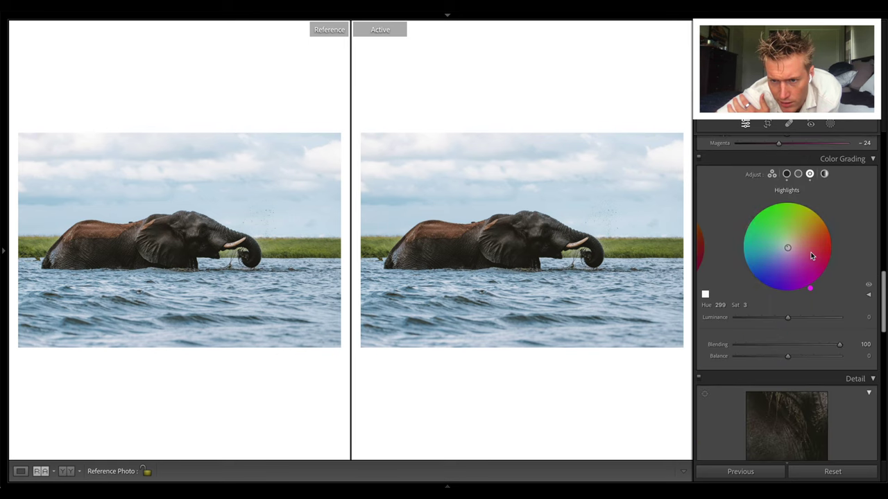
scroll(810, 256, "up", 1)
Step: Toggle the warm colour grading off and on twice, then review Detail, Lens Corrections, Transform and Effects
left_click(700, 190)
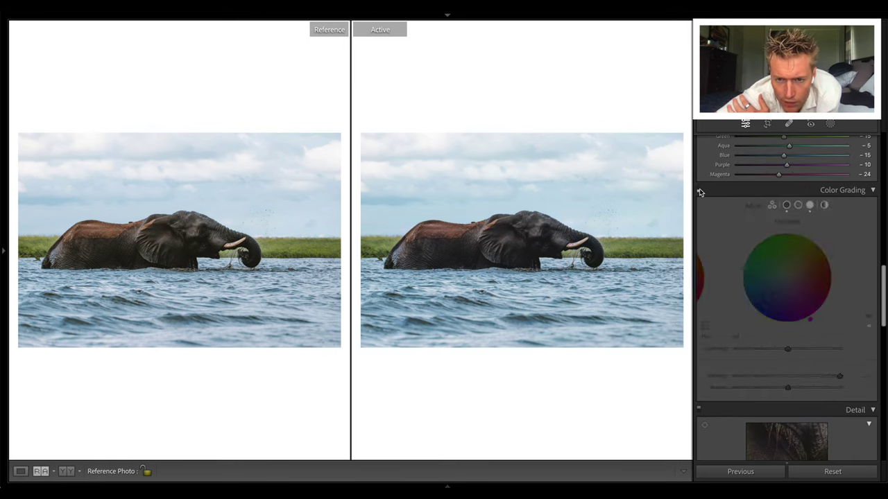
left_click(699, 191)
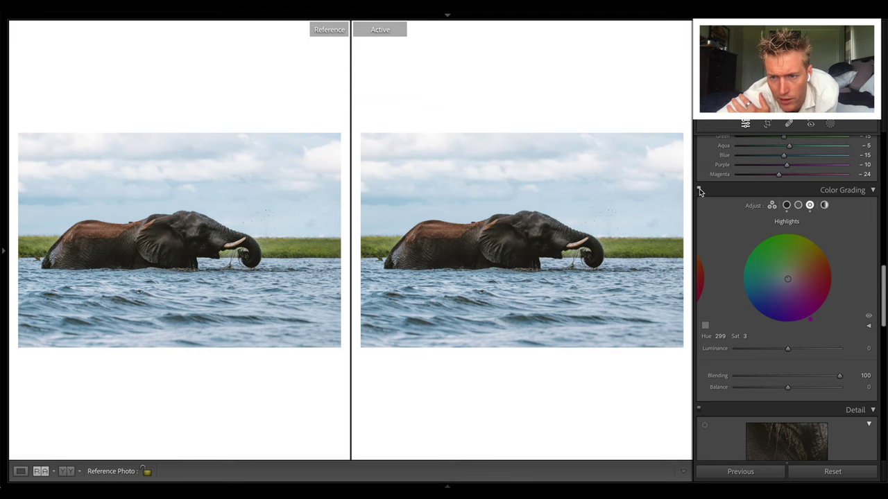
left_click(700, 192)
left_click(700, 192)
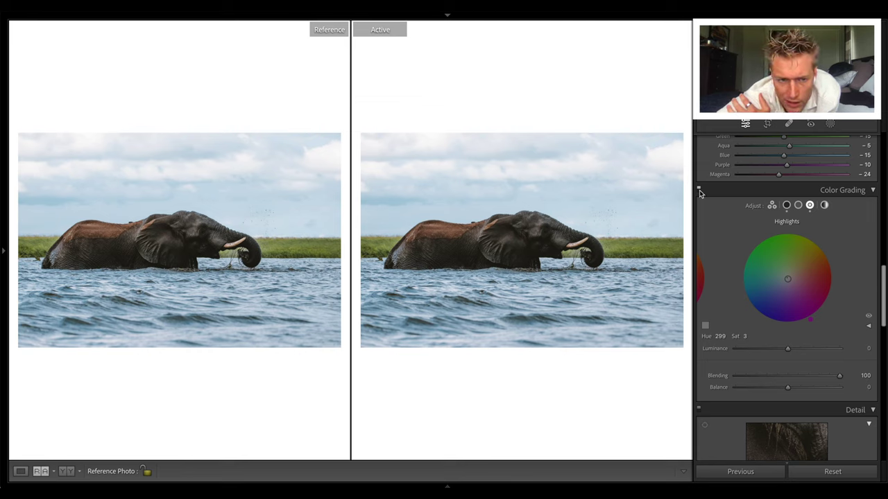
scroll(700, 192, "down", 1)
scroll(723, 225, "down", 5)
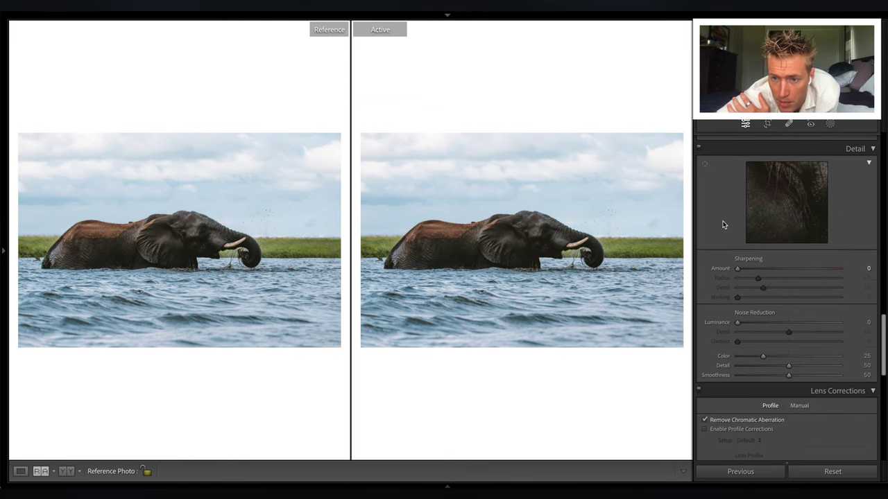
scroll(724, 224, "down", 5)
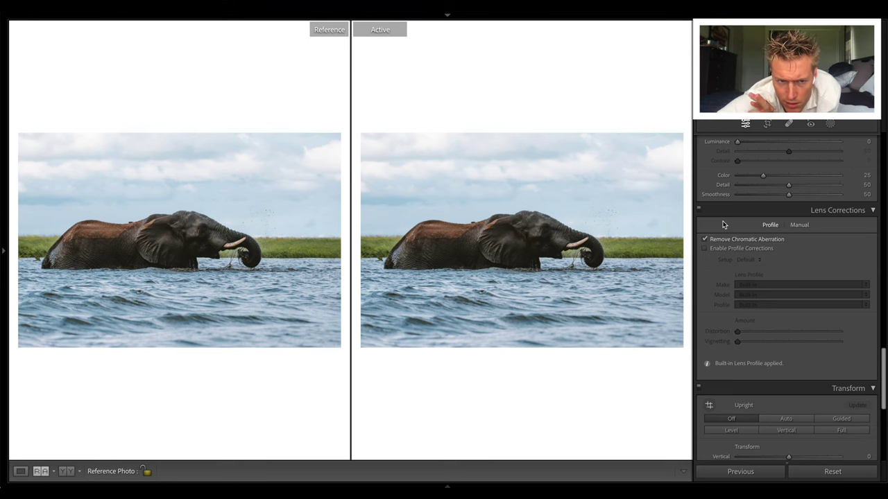
scroll(723, 225, "down", 7)
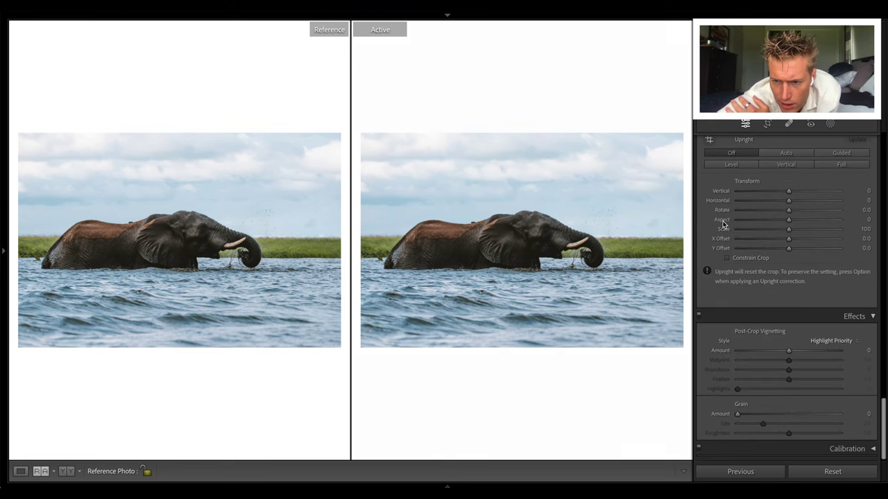
scroll(722, 223, "up", 5)
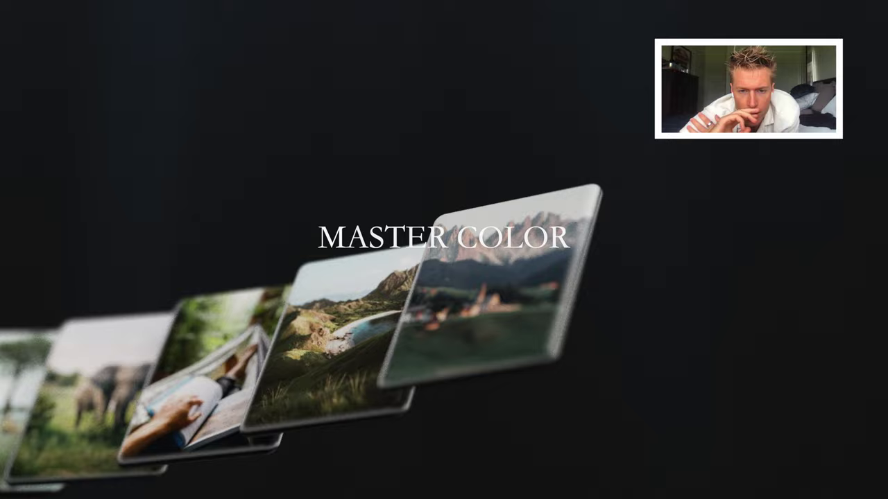